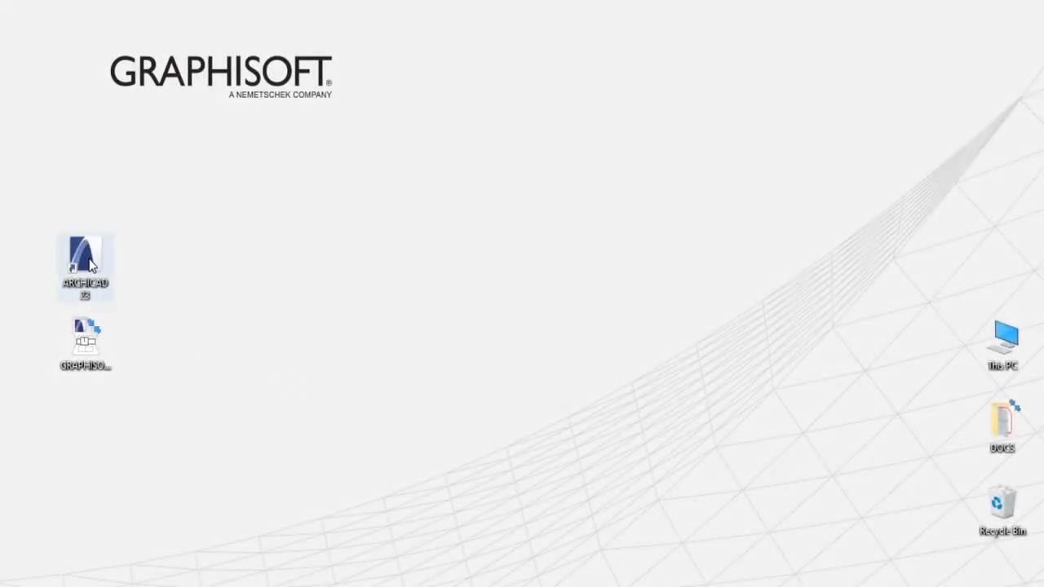
Launch ARCHICAD 23 from its desktop shortcut.
{"action": "double_click", "coordinate": [90, 263]}
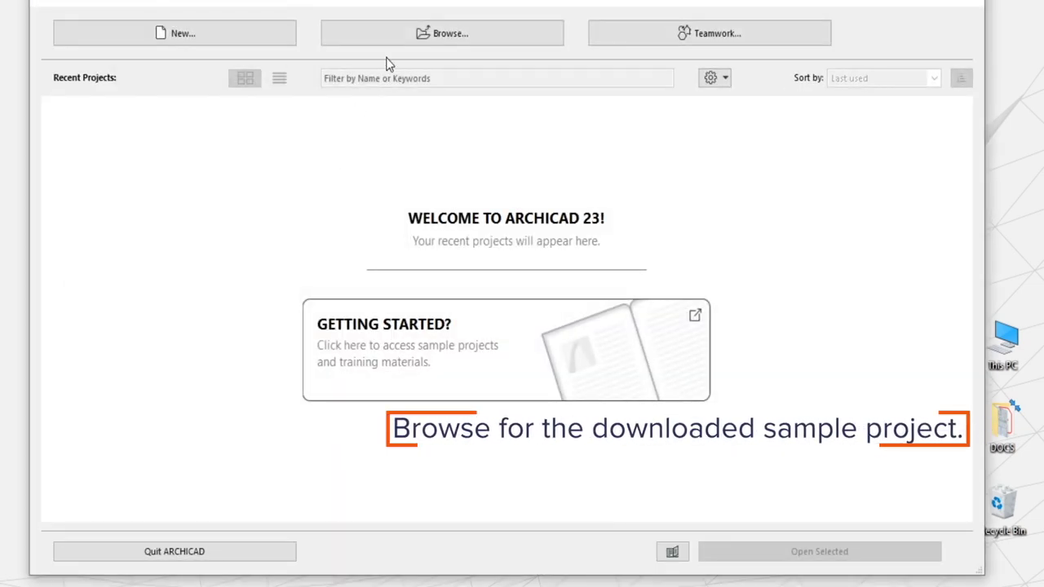
Open the Hillside House sample .pla file, reading library elements directly from the archive.
{"action": "left_click", "coordinate": [403, 36]}
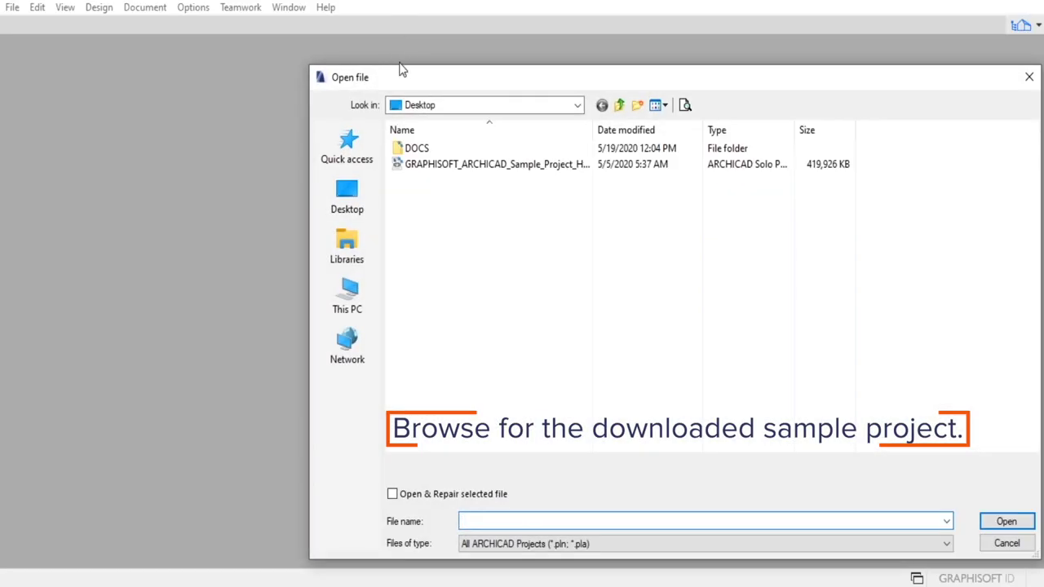
{"action": "left_click", "coordinate": [416, 165]}
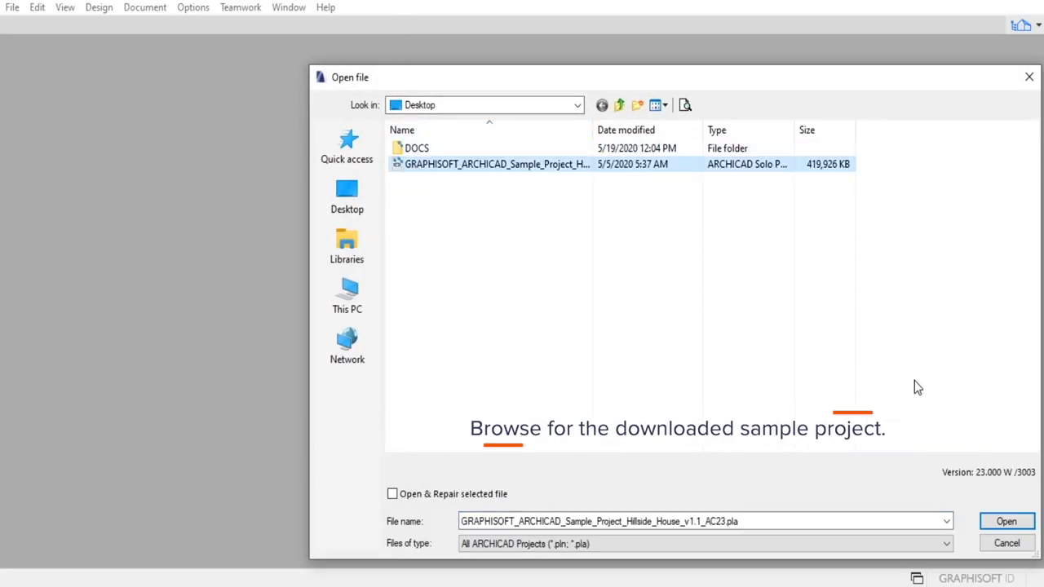
{"action": "left_click", "coordinate": [1008, 523]}
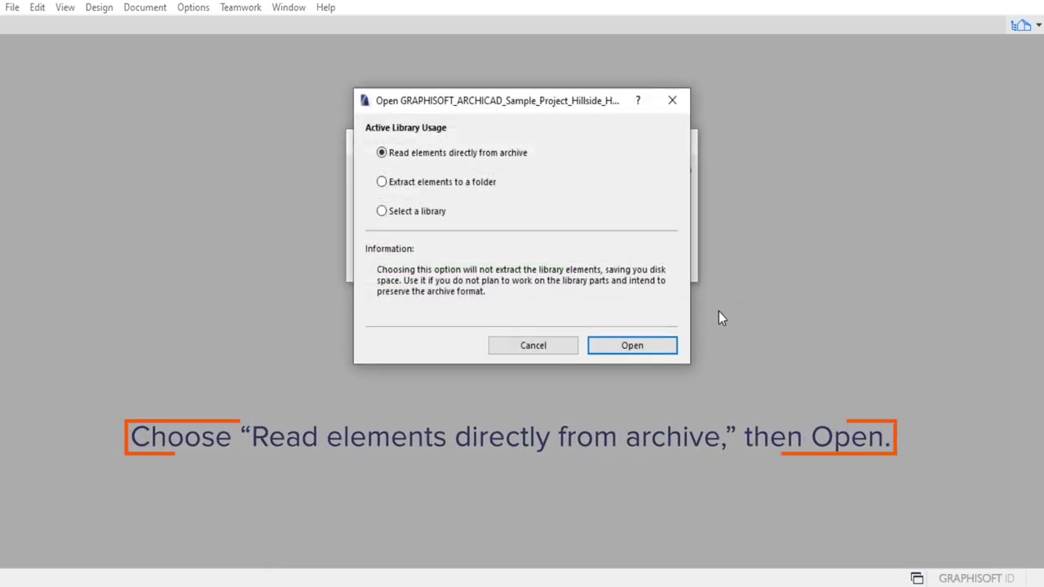
{"action": "left_click", "coordinate": [617, 347]}
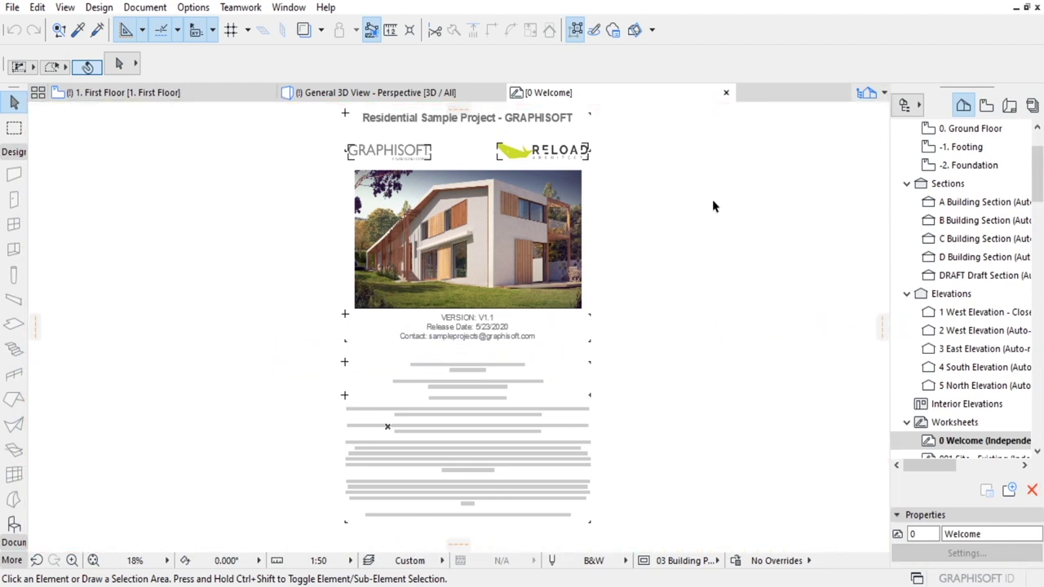
{"action": "left_click", "coordinate": [466, 93]}
{"action": "mouse_move", "coordinate": [122, 92]}
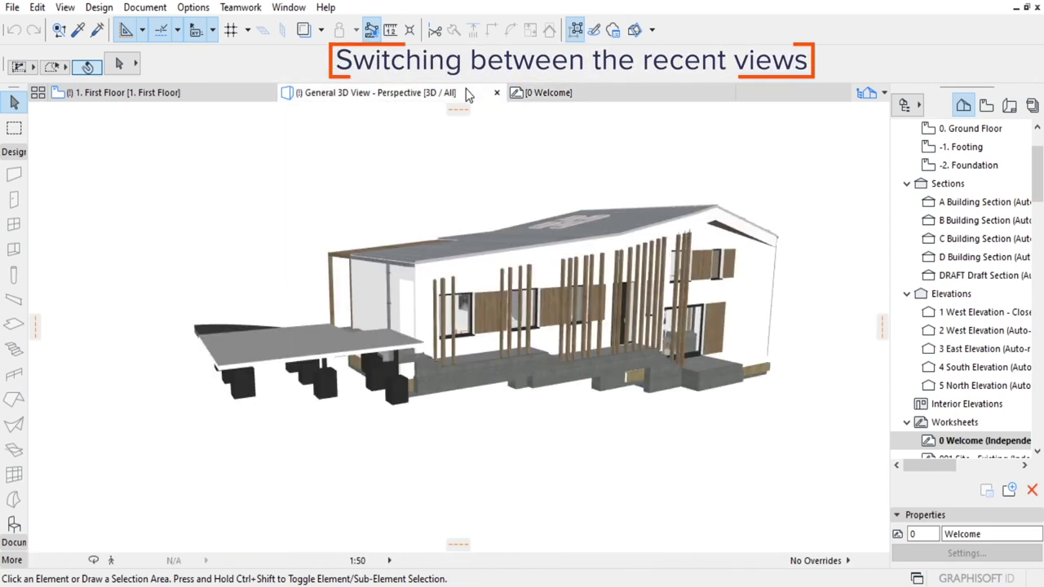
{"action": "left_click", "coordinate": [249, 96]}
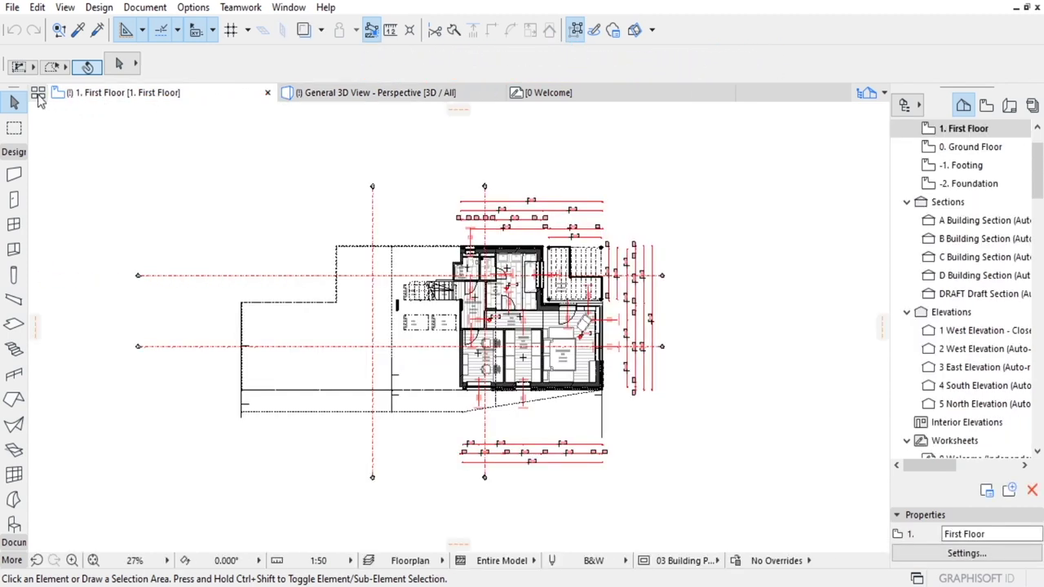
{"action": "left_click", "coordinate": [38, 95]}
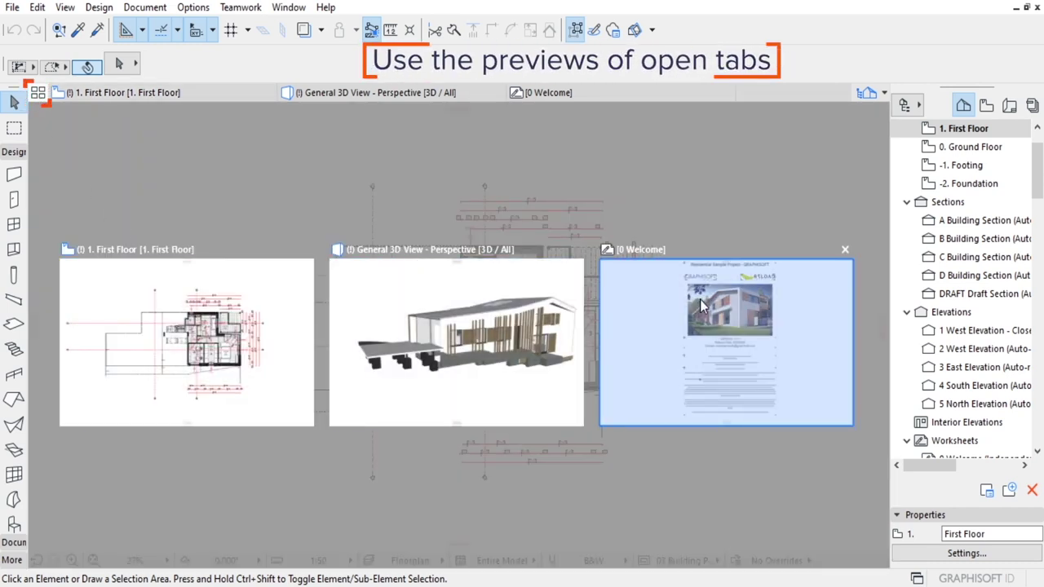
{"action": "left_click", "coordinate": [700, 299]}
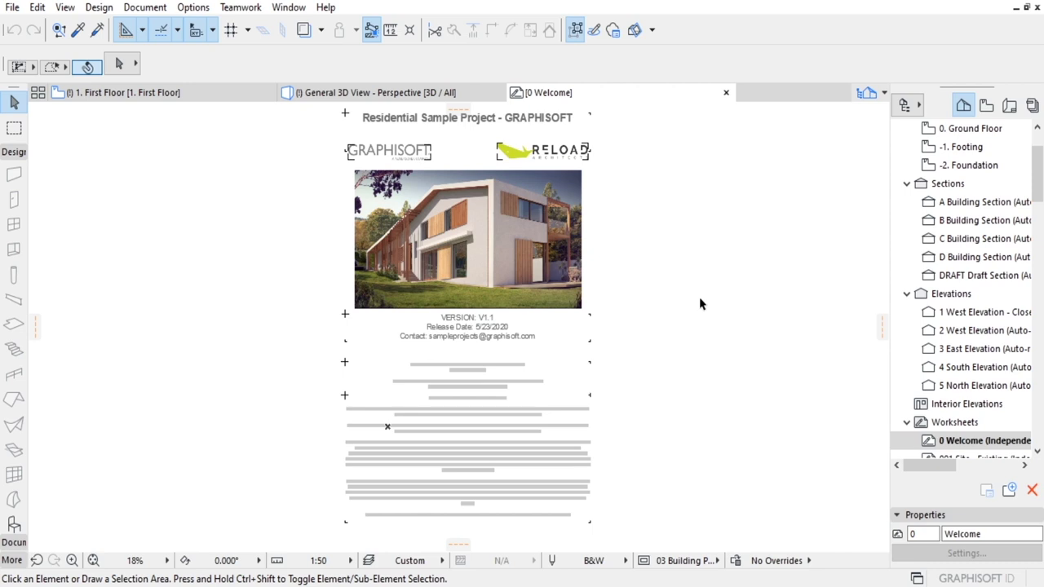
{"action": "left_click", "coordinate": [907, 109]}
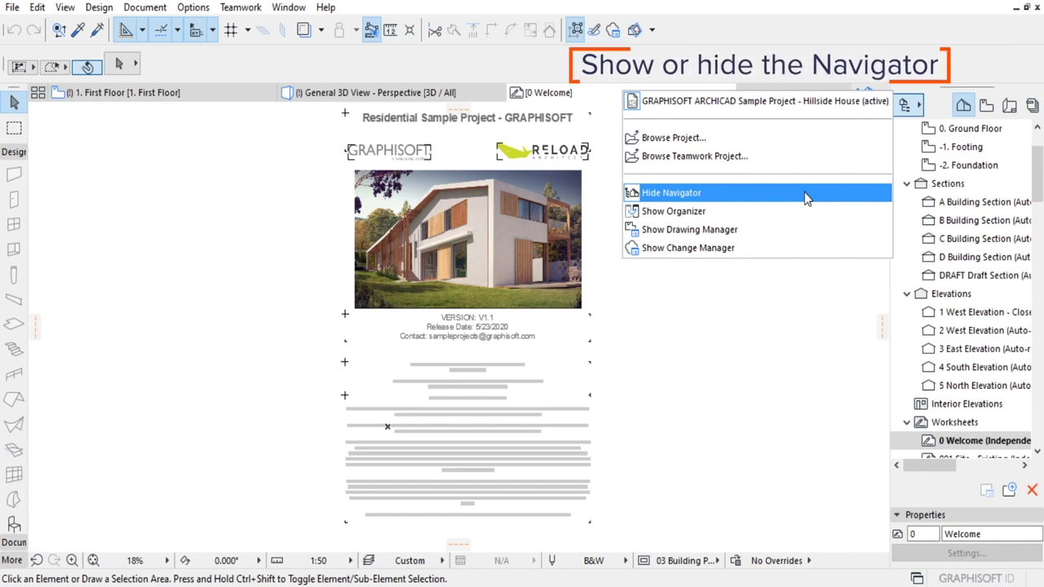
{"action": "left_click", "coordinate": [804, 196]}
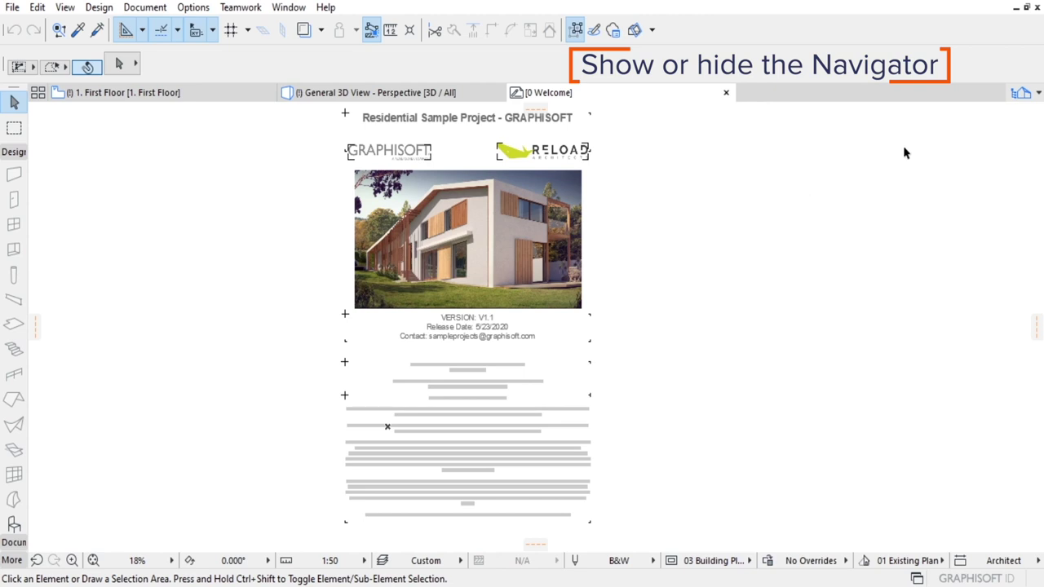
{"action": "left_click", "coordinate": [1025, 94]}
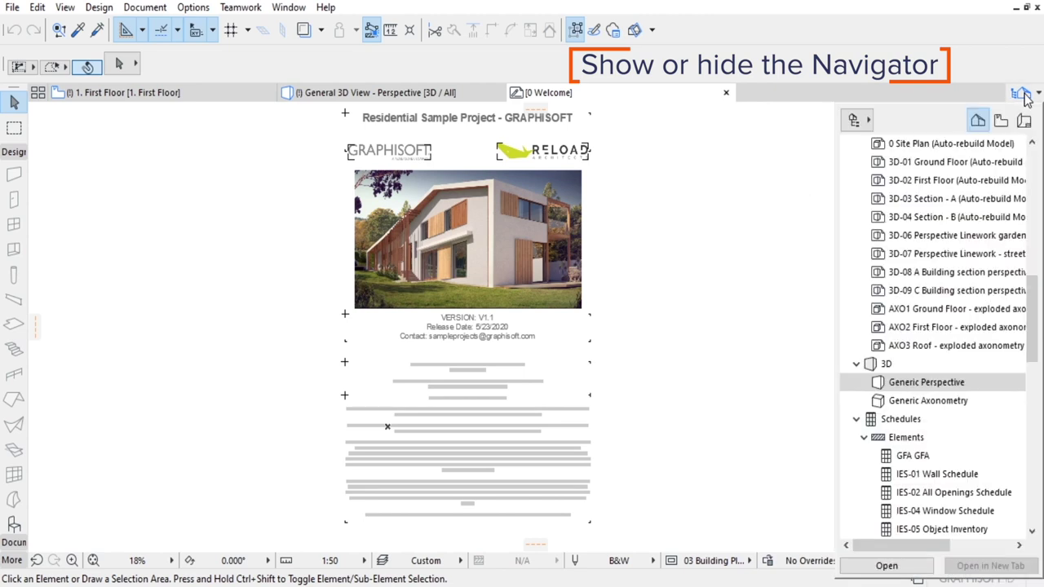
{"action": "left_click", "coordinate": [859, 119]}
{"action": "left_click", "coordinate": [901, 119]}
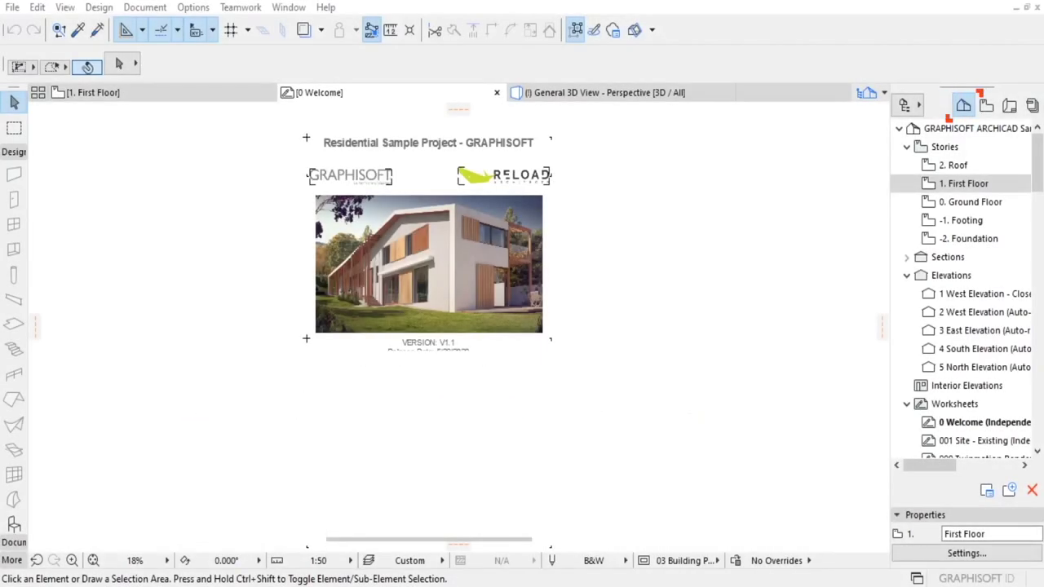
Browse the First, Ground and Footing story plans, then open '3D View with Neighbourhood' from the View Map.
{"action": "double_click", "coordinate": [962, 186]}
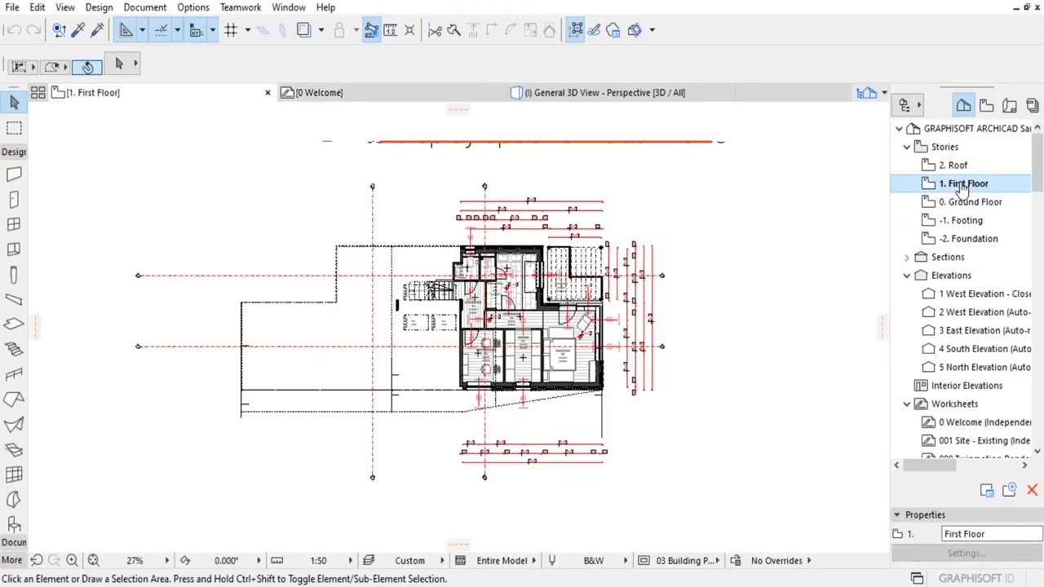
{"action": "double_click", "coordinate": [960, 204]}
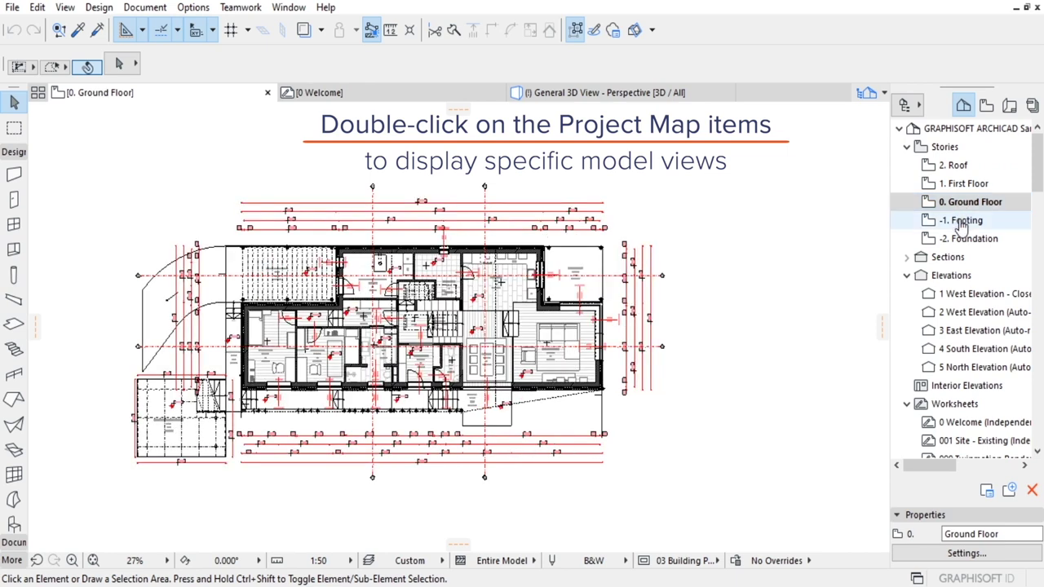
{"action": "left_click", "coordinate": [962, 221]}
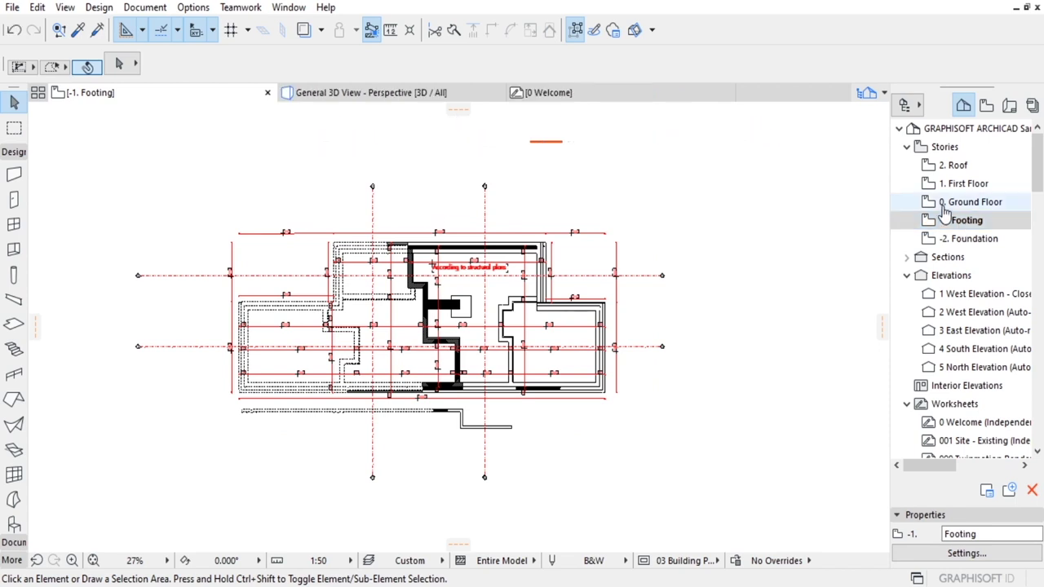
{"action": "left_click", "coordinate": [986, 106]}
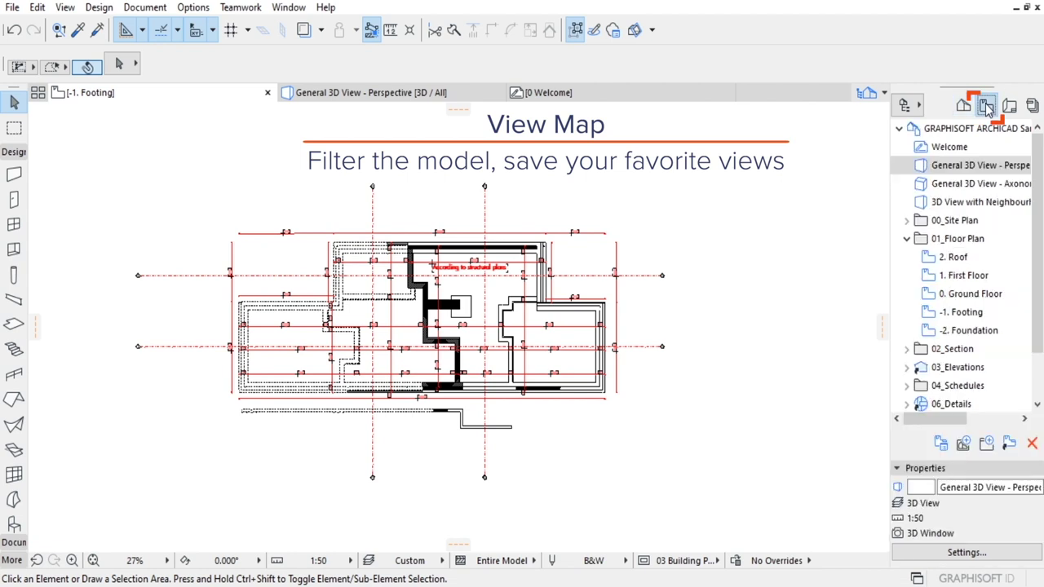
{"action": "left_click", "coordinate": [977, 207]}
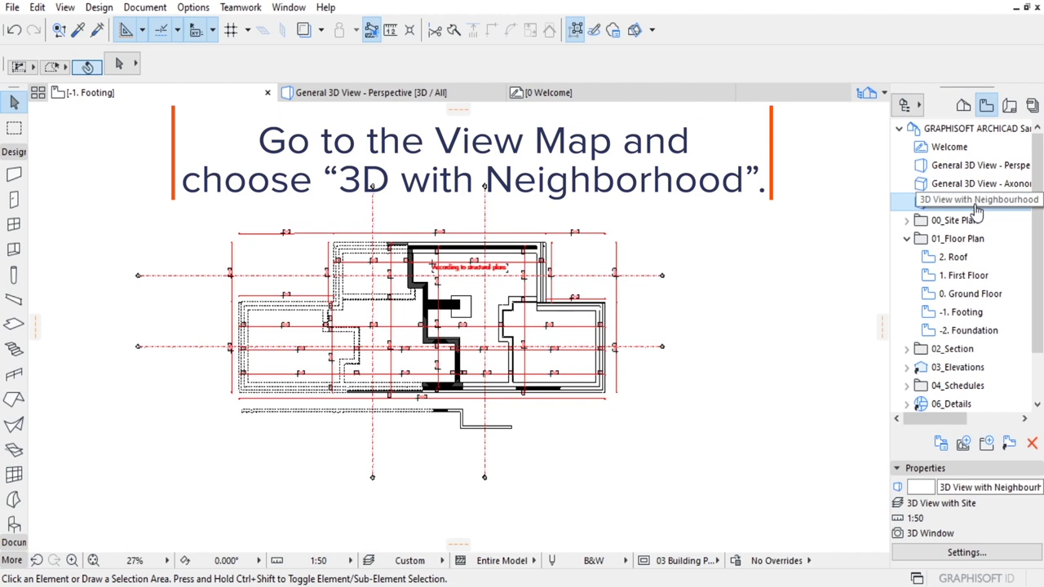
{"action": "double_click", "coordinate": [975, 204]}
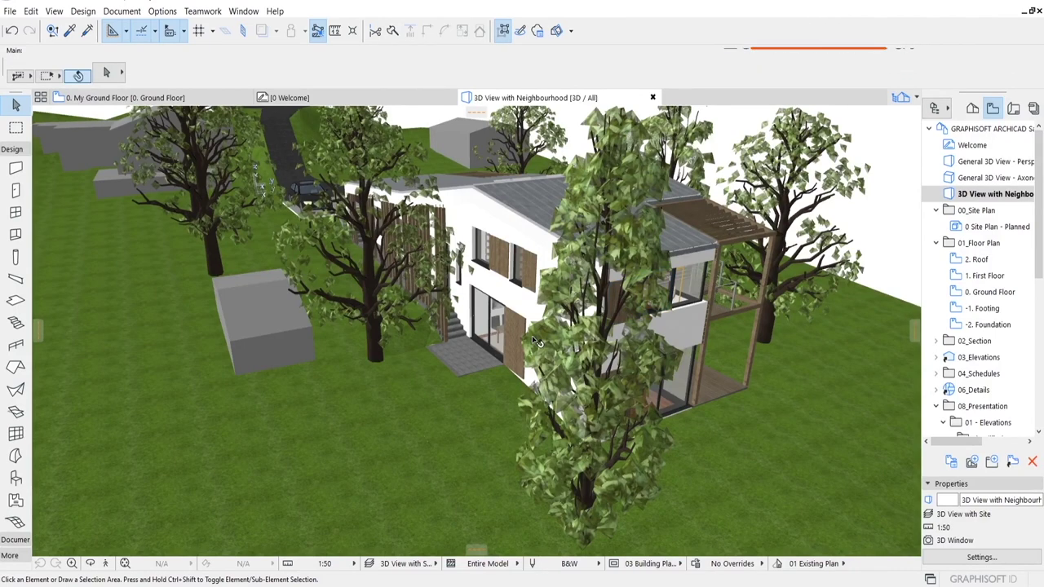
Zoom in and out on the house in the neighbourhood 3D view.
{"action": "scroll", "coordinate": [541, 334], "scroll_direction": "up", "scroll_amount": 2}
{"action": "scroll", "coordinate": [536, 341], "scroll_direction": "up", "scroll_amount": 1}
{"action": "scroll", "coordinate": [536, 341], "scroll_direction": "down", "scroll_amount": 1}
{"action": "scroll", "coordinate": [536, 341], "scroll_direction": "down", "scroll_amount": 1}
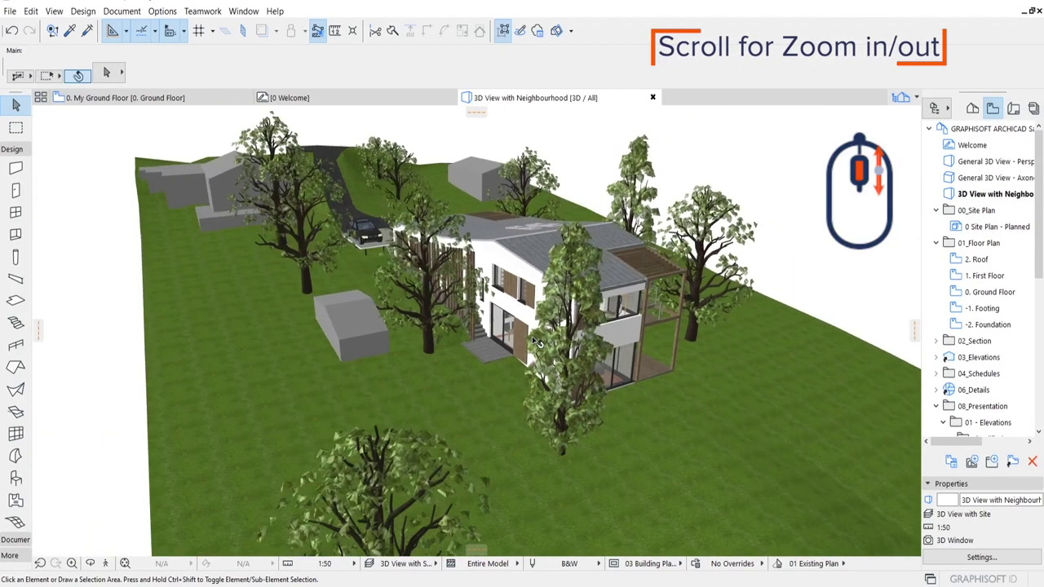
{"action": "scroll", "coordinate": [535, 341], "scroll_direction": "down", "scroll_amount": 1}
{"action": "scroll", "coordinate": [535, 341], "scroll_direction": "down", "scroll_amount": 1}
{"action": "scroll", "coordinate": [536, 341], "scroll_direction": "down", "scroll_amount": 2}
{"action": "scroll", "coordinate": [536, 341], "scroll_direction": "up", "scroll_amount": 2}
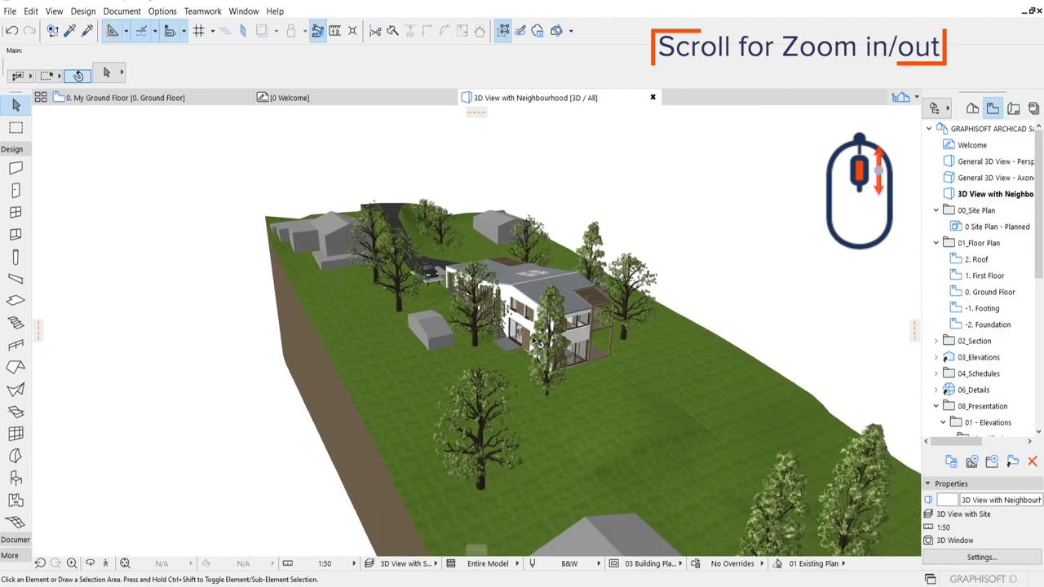
{"action": "scroll", "coordinate": [536, 341], "scroll_direction": "up", "scroll_amount": 1}
{"action": "scroll", "coordinate": [536, 341], "scroll_direction": "up", "scroll_amount": 1}
{"action": "scroll", "coordinate": [536, 341], "scroll_direction": "up", "scroll_amount": 2}
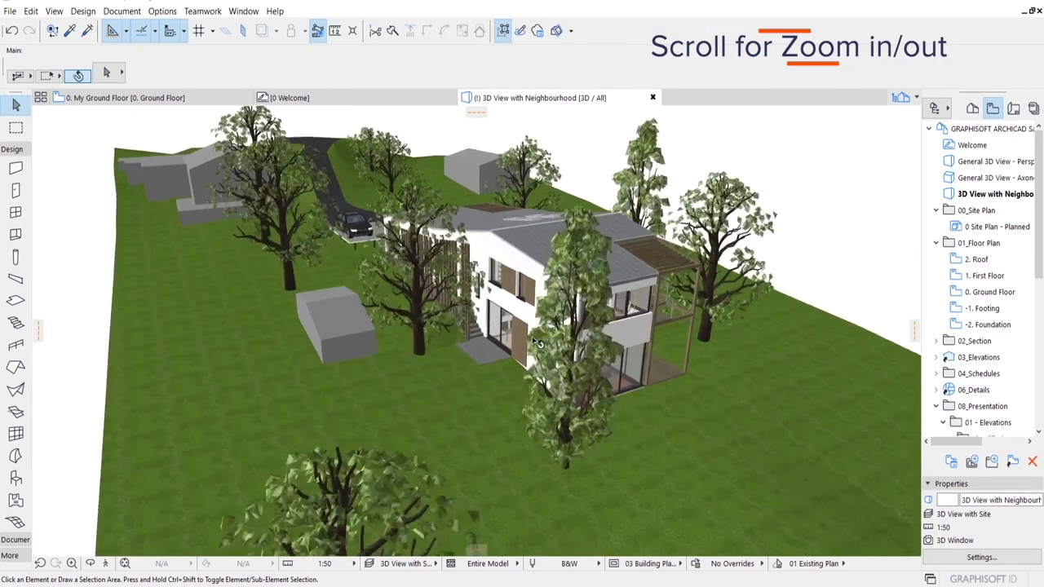
{"action": "scroll", "coordinate": [536, 341], "scroll_direction": "up", "scroll_amount": 1}
{"action": "scroll", "coordinate": [536, 341], "scroll_direction": "up", "scroll_amount": 1}
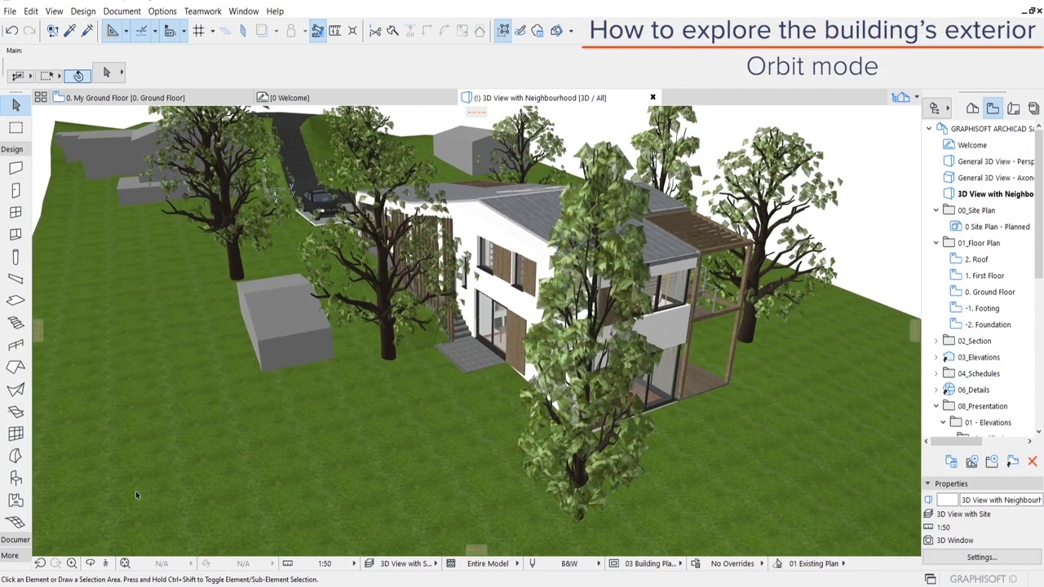
Orbit the model to view the house's other sides and corner.
{"action": "left_click", "coordinate": [89, 565]}
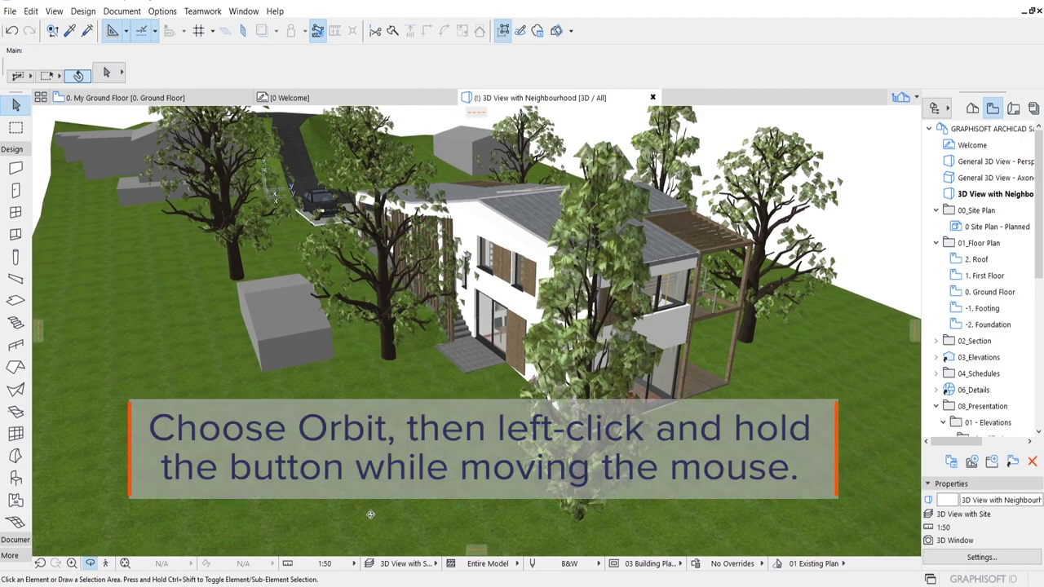
{"action": "mouse_move", "coordinate": [766, 382]}
{"action": "left_mouse_down"}
{"action": "mouse_move", "coordinate": [187, 338]}
{"action": "mouse_move", "coordinate": [568, 338]}
{"action": "left_mouse_up"}
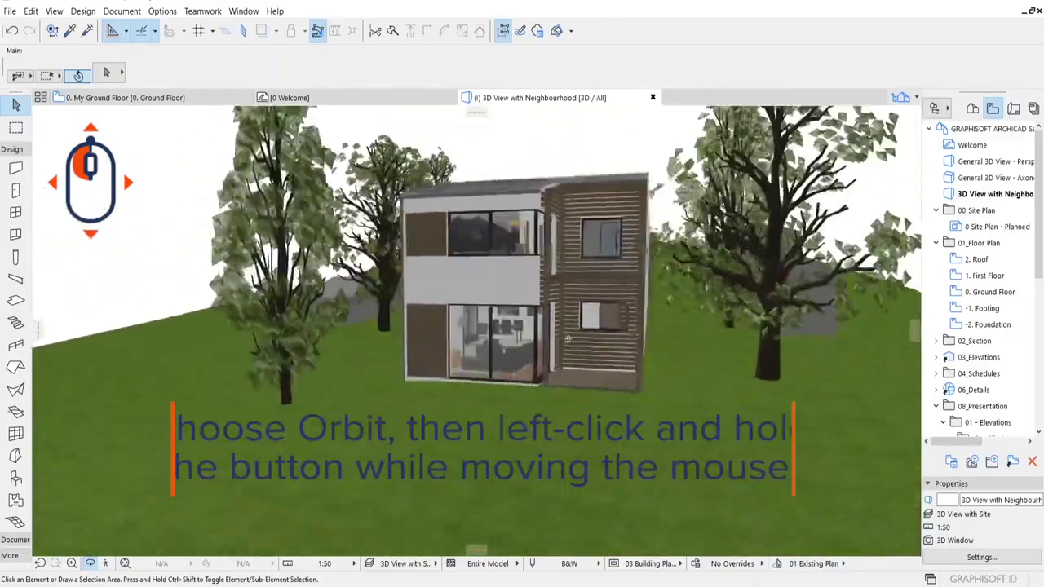
{"action": "middle_click_drag", "start_coordinate": [569, 338], "coordinate": [946, 374], "text": "shift"}
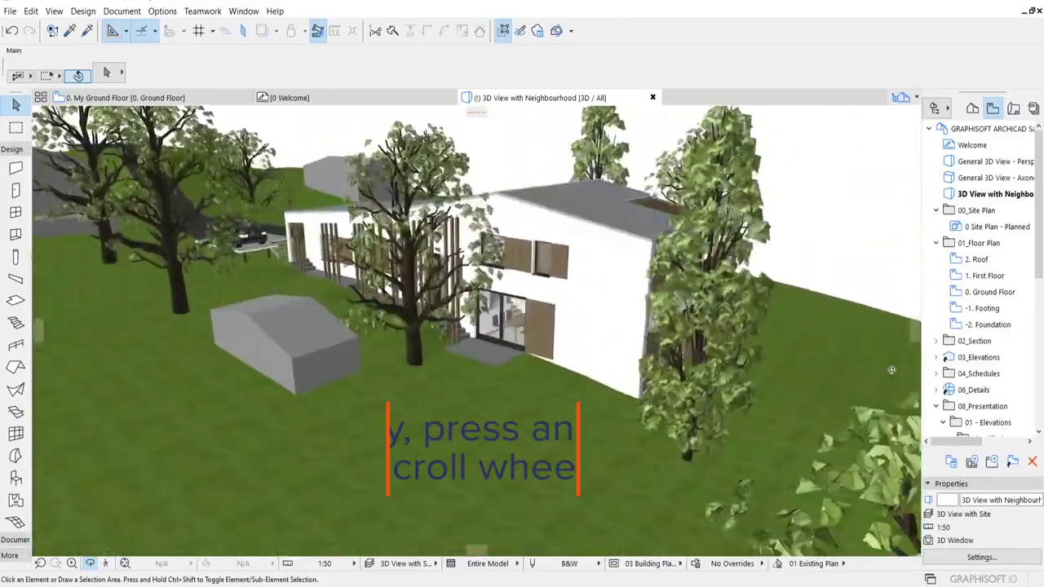
{"action": "middle_click_drag", "start_coordinate": [526, 479], "coordinate": [535, 416], "text": "shift"}
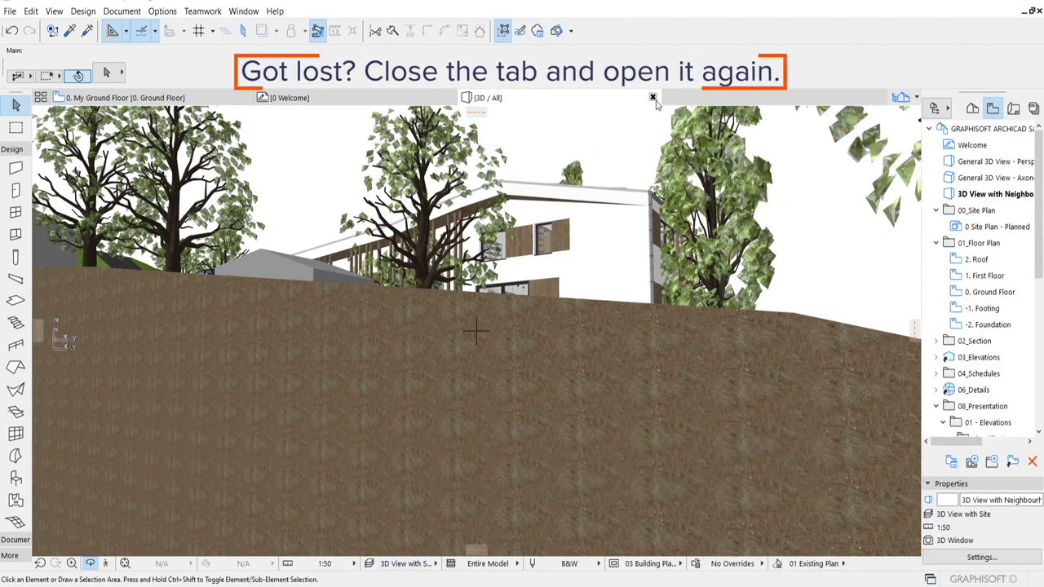
Close the orbited 3D tab and reopen the saved '3D View with Neighbourhood'.
{"action": "left_click", "coordinate": [653, 97]}
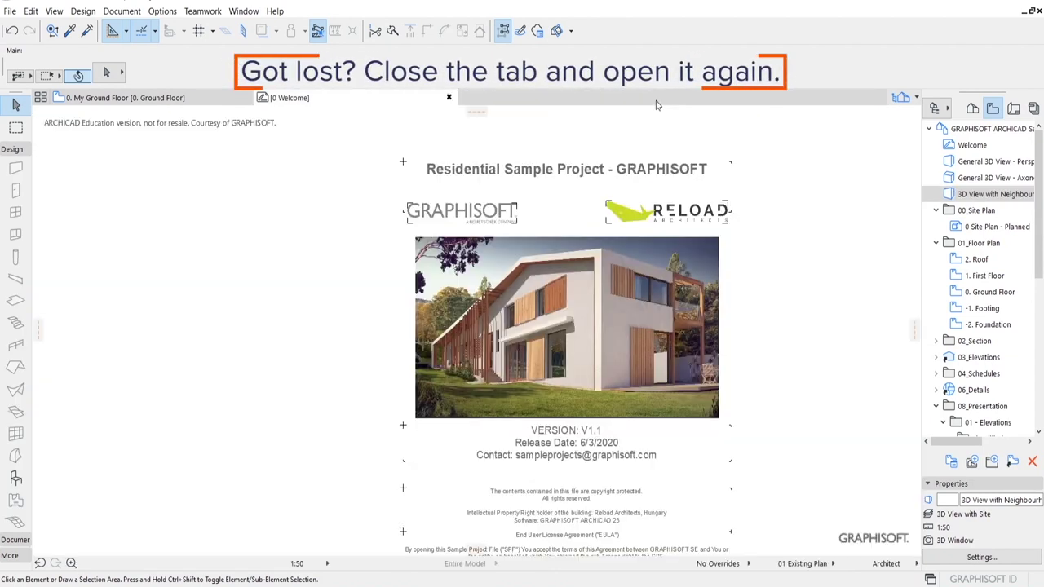
{"action": "double_click", "coordinate": [966, 199]}
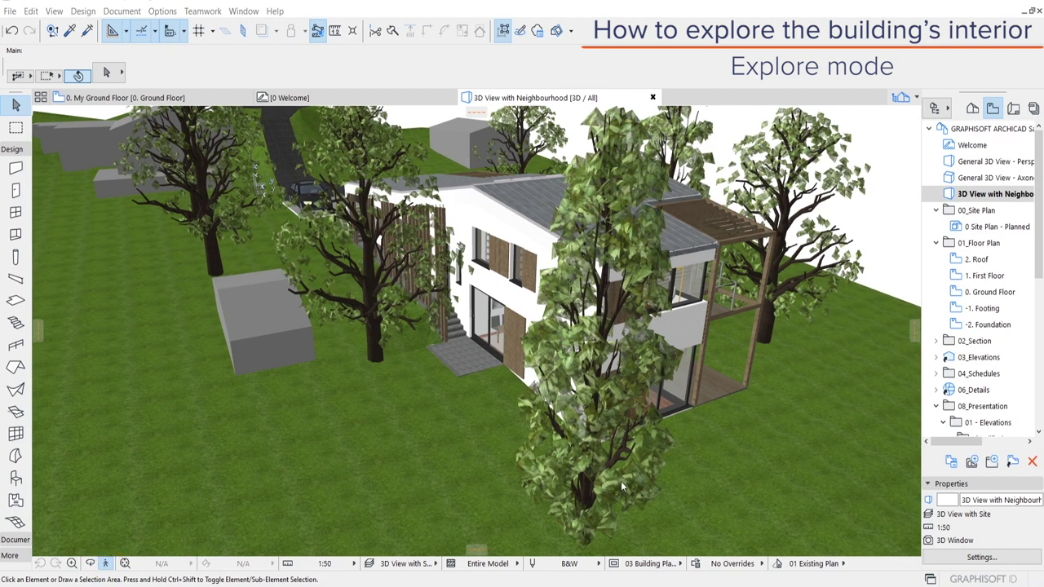
Walk in Explore mode (F3) through the glass door and turn toward the kitchen.
{"action": "key", "text": "F3"}
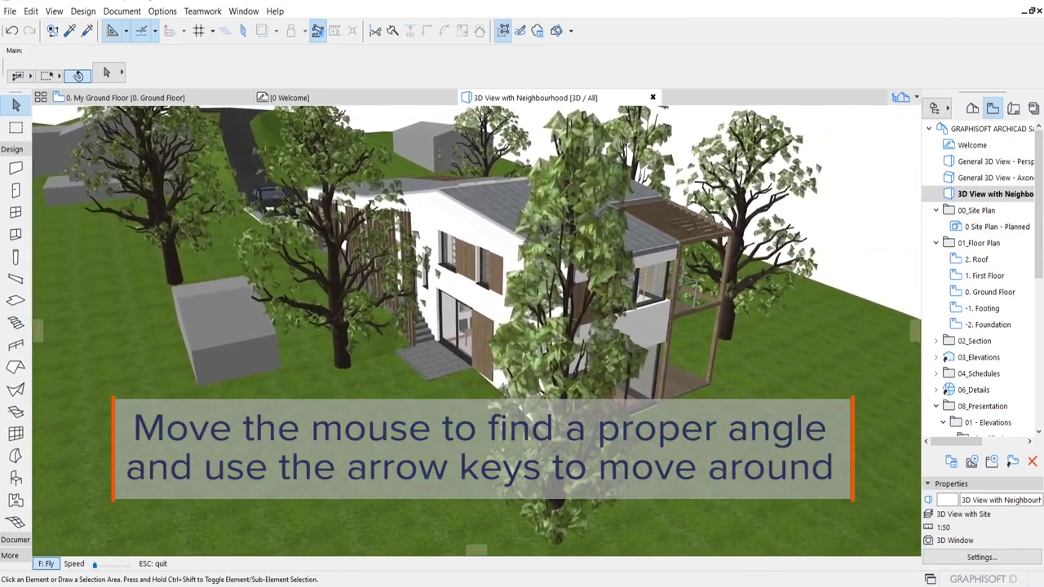
{"action": "key", "text": "Up"}
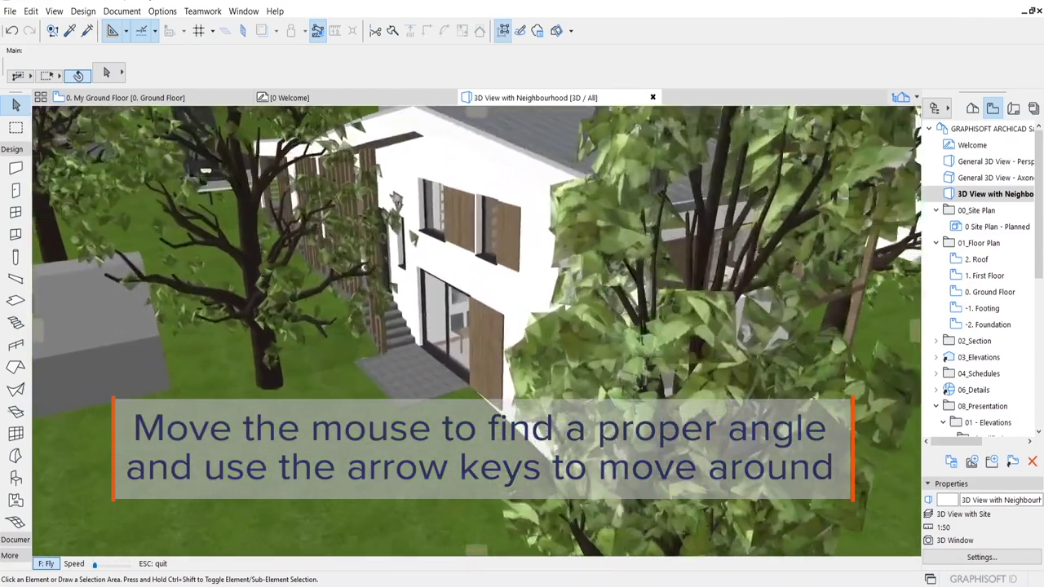
{"action": "key", "text": "Up"}
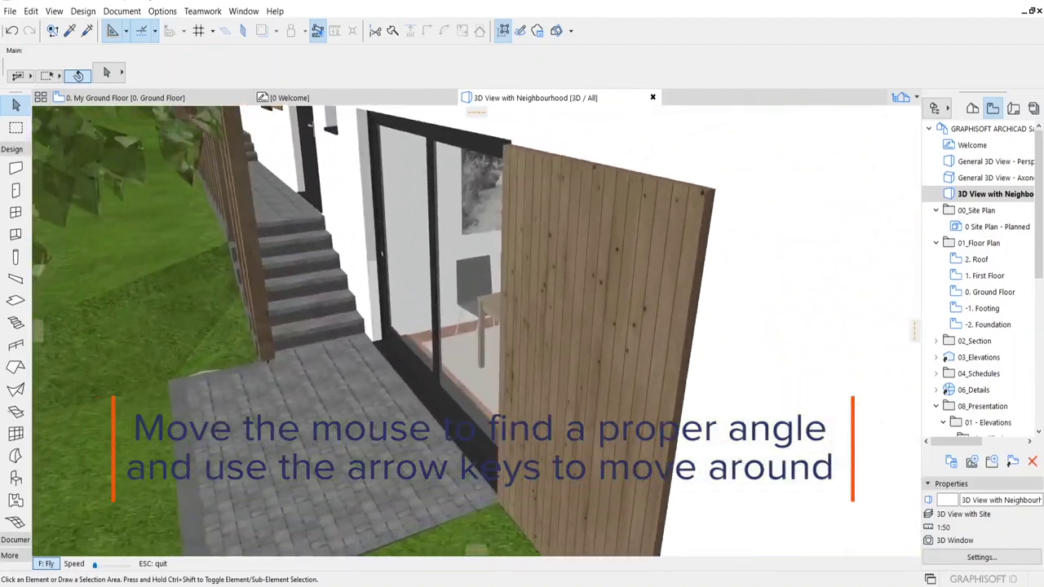
{"action": "key", "text": "Up"}
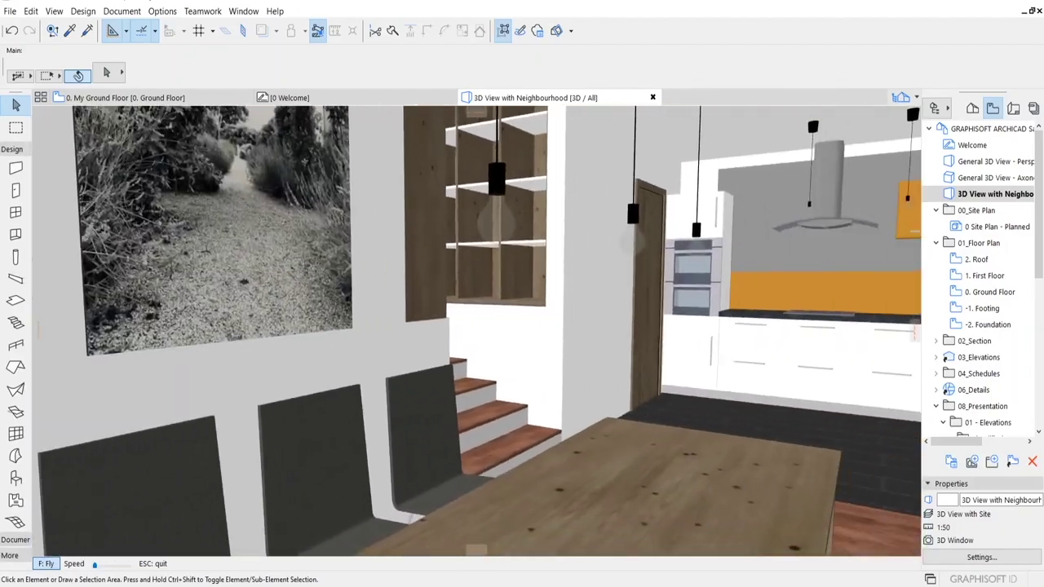
{"action": "key", "text": "Right"}
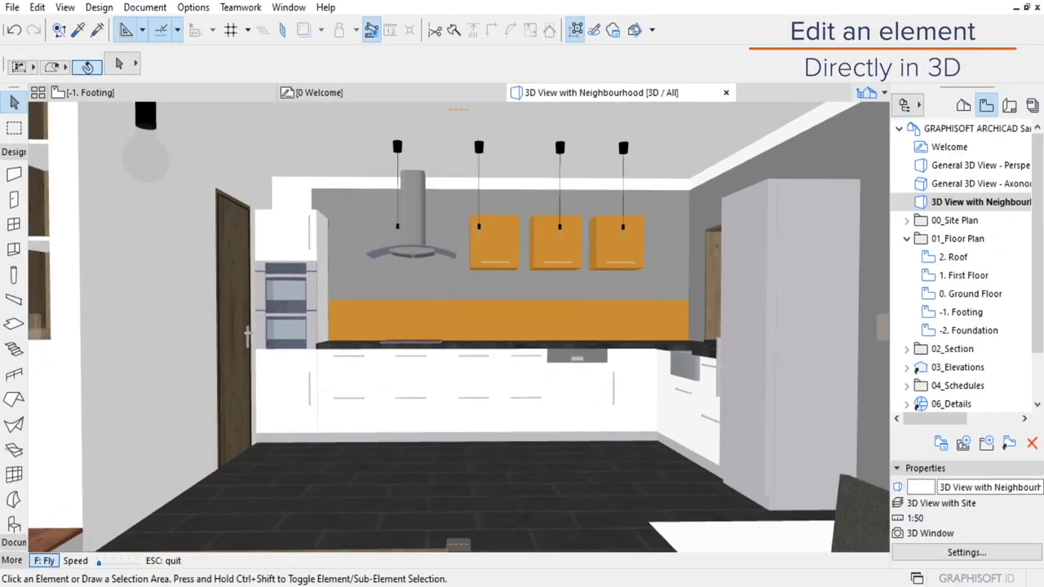
Exit Explore mode and change the kitchen door to Sliding Door 23 from the Sliding Doors 23 folder.
{"action": "key", "text": "Escape"}
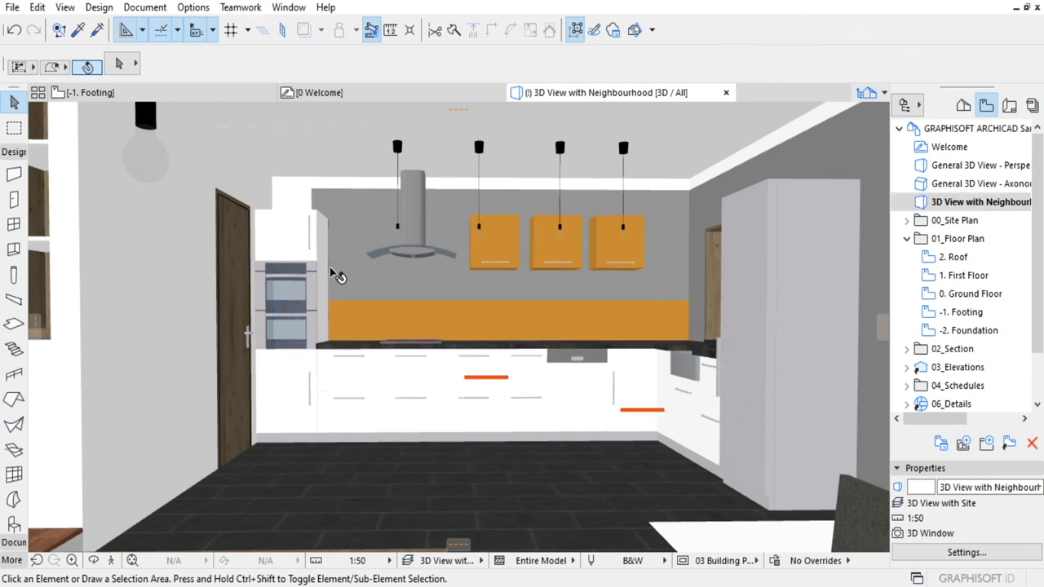
{"action": "left_click", "coordinate": [249, 236]}
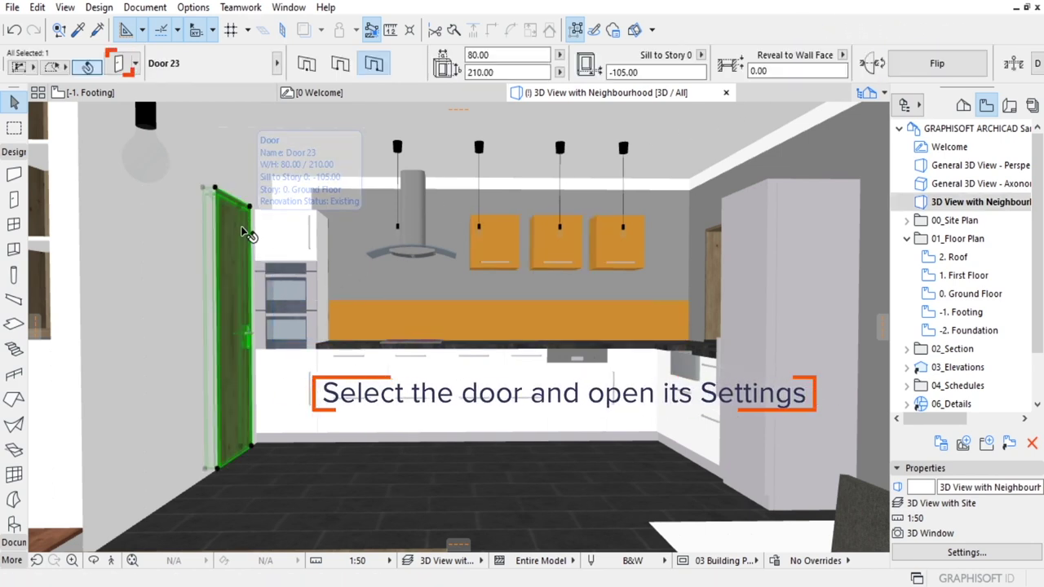
{"action": "left_click", "coordinate": [118, 67]}
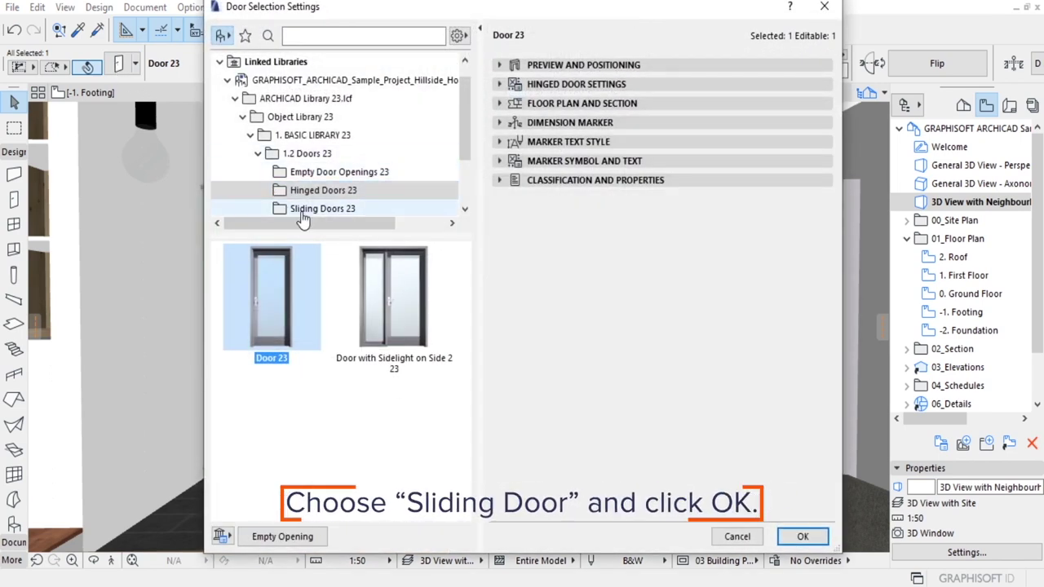
{"action": "left_click", "coordinate": [304, 210]}
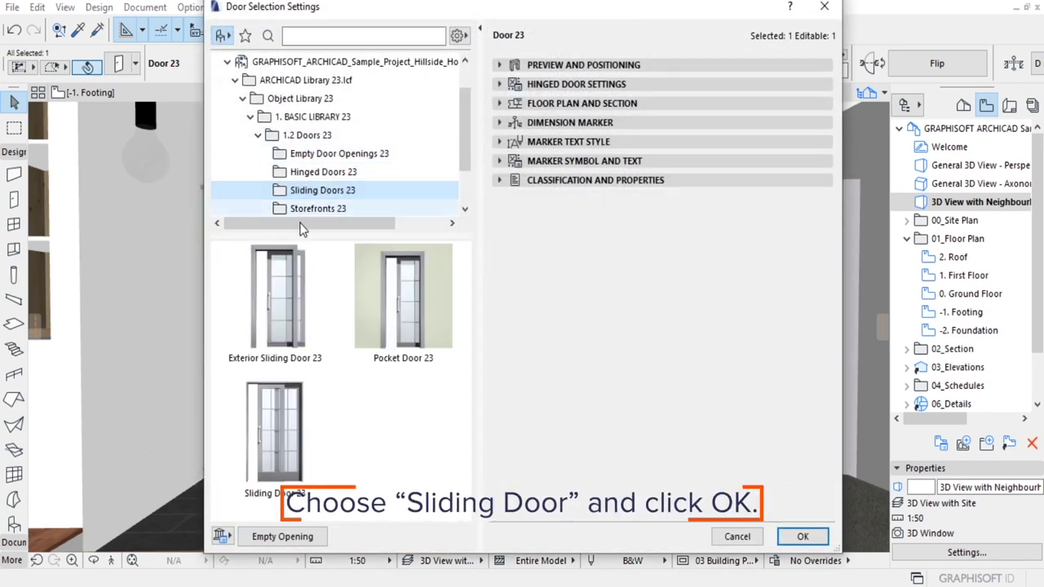
{"action": "left_click", "coordinate": [284, 418]}
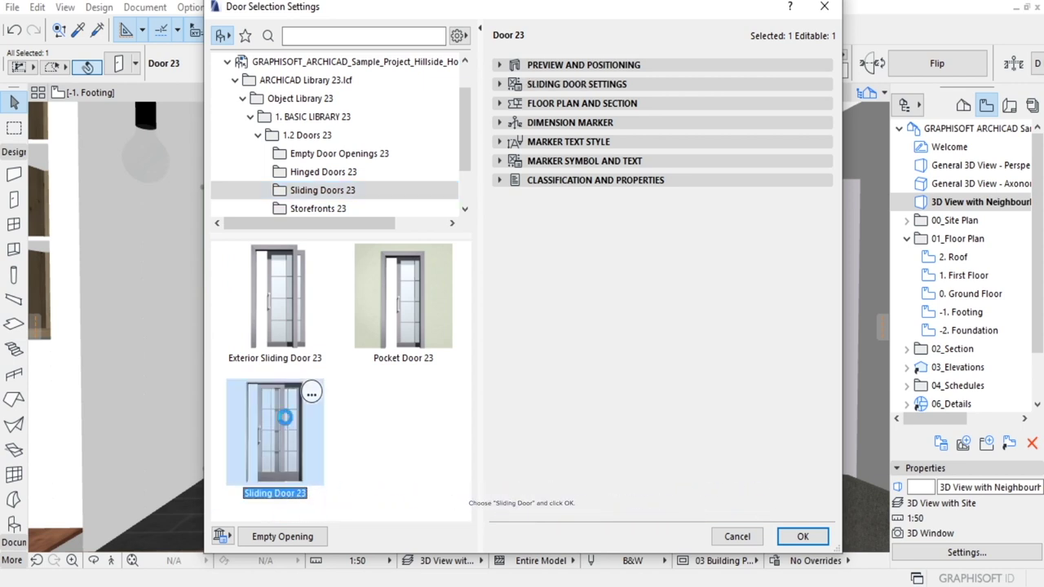
{"action": "left_click", "coordinate": [803, 536]}
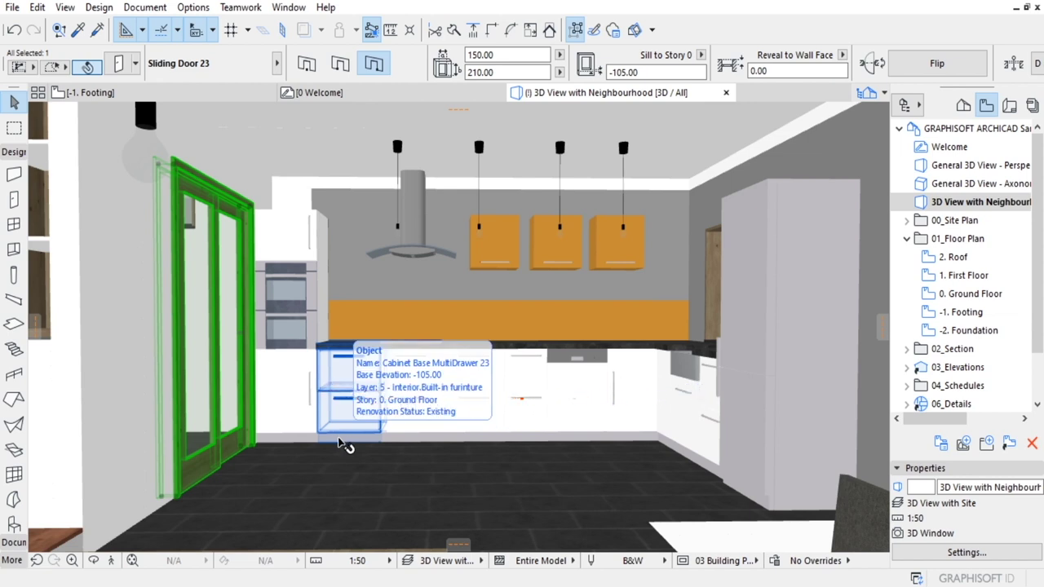
Set the kitchen sliding door's Info Box width to 120 and deselect it.
{"action": "left_click", "coordinate": [492, 54]}
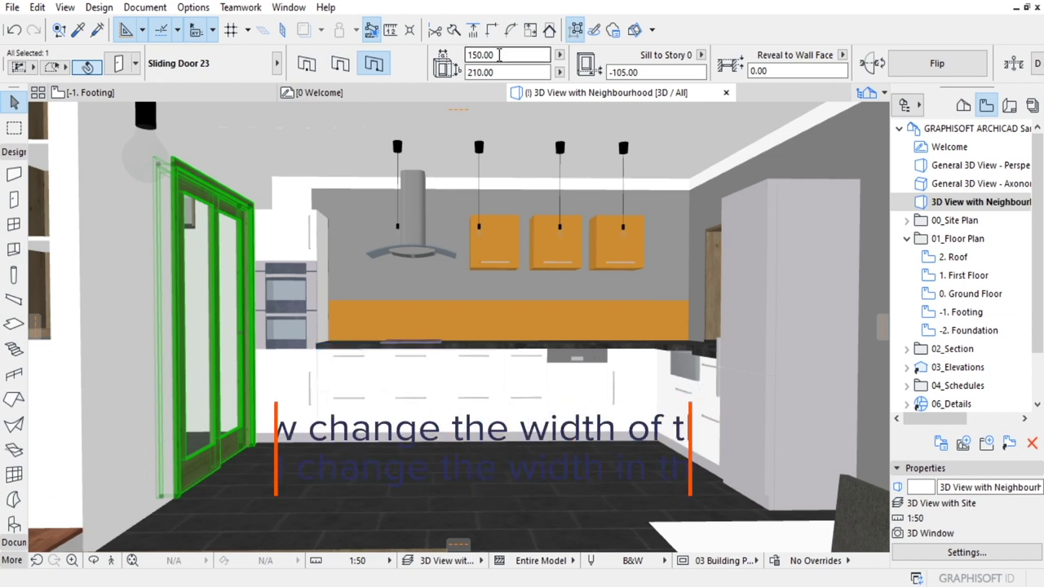
{"action": "type", "text": "12"}
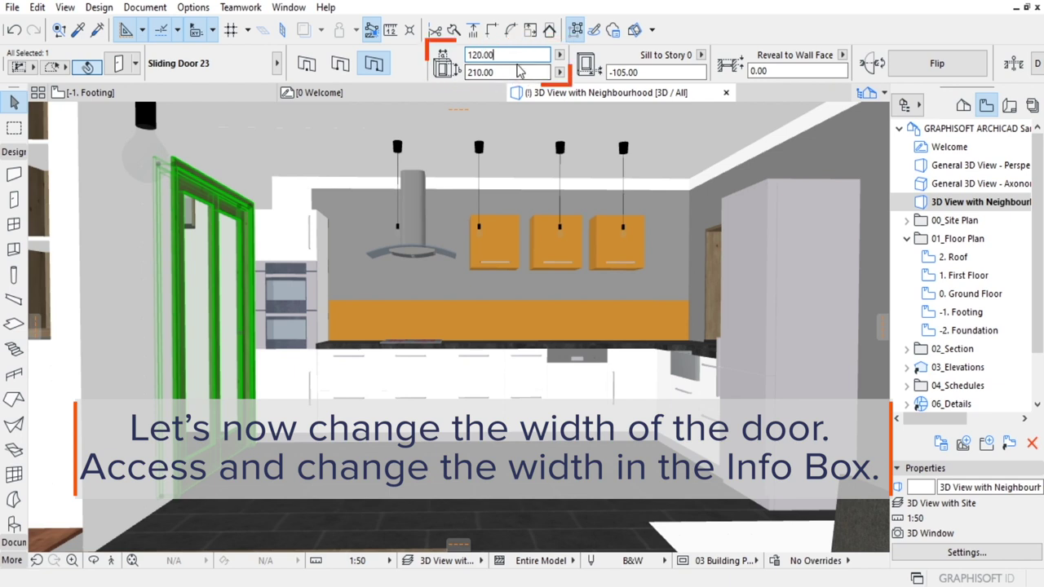
{"action": "key", "text": "Return"}
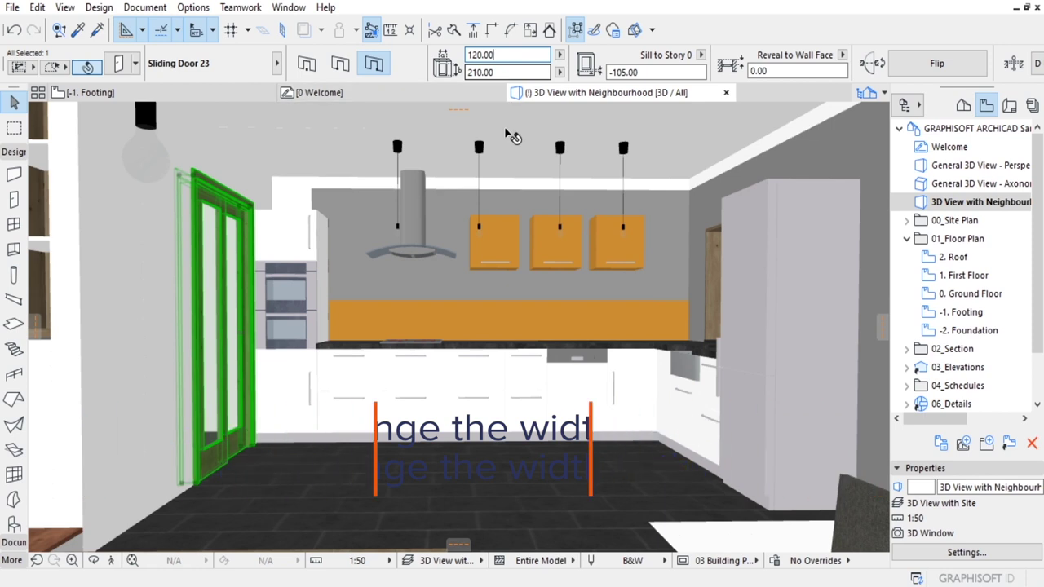
{"action": "key", "text": "Escape"}
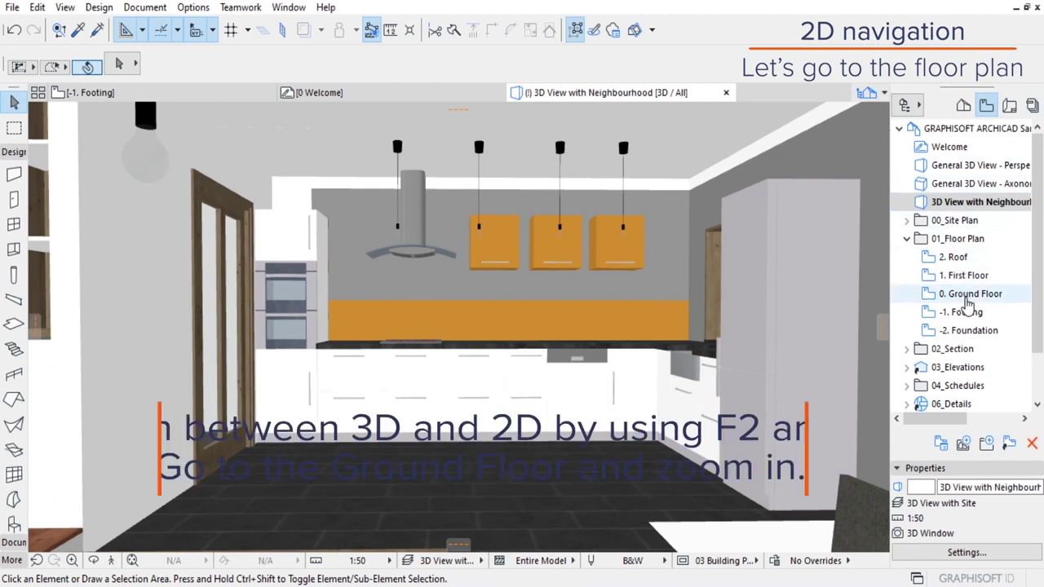
On the 0. Ground Floor plan, set kitchen window WDW-006's Info Box width to 180.
{"action": "double_click", "coordinate": [968, 300]}
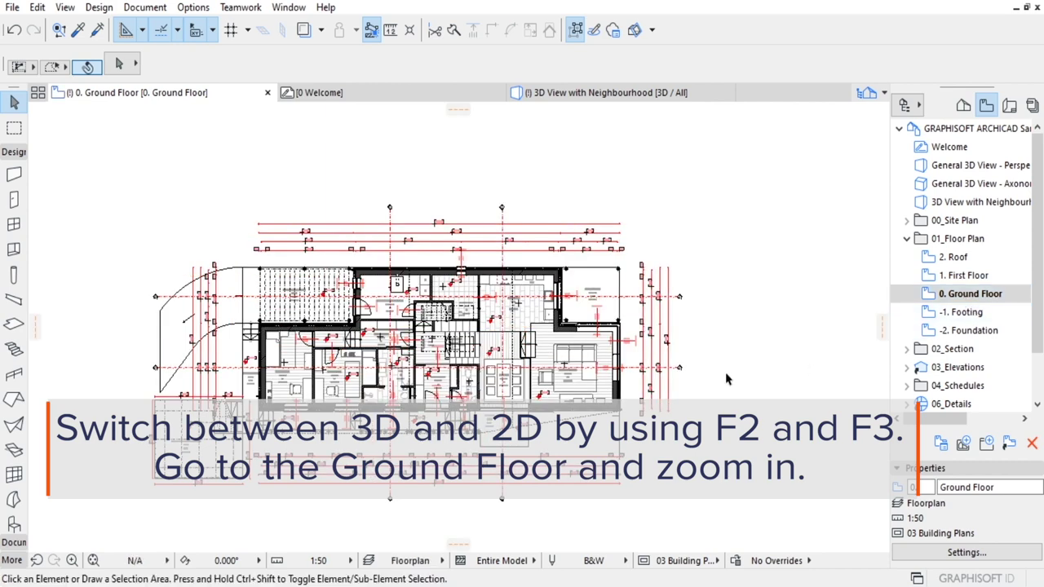
{"action": "scroll", "coordinate": [523, 324], "scroll_direction": "up", "scroll_amount": 3}
{"action": "scroll", "coordinate": [596, 301], "scroll_direction": "up", "scroll_amount": 2}
{"action": "scroll", "coordinate": [583, 297], "scroll_direction": "up", "scroll_amount": 2}
{"action": "scroll", "coordinate": [567, 293], "scroll_direction": "up", "scroll_amount": 2}
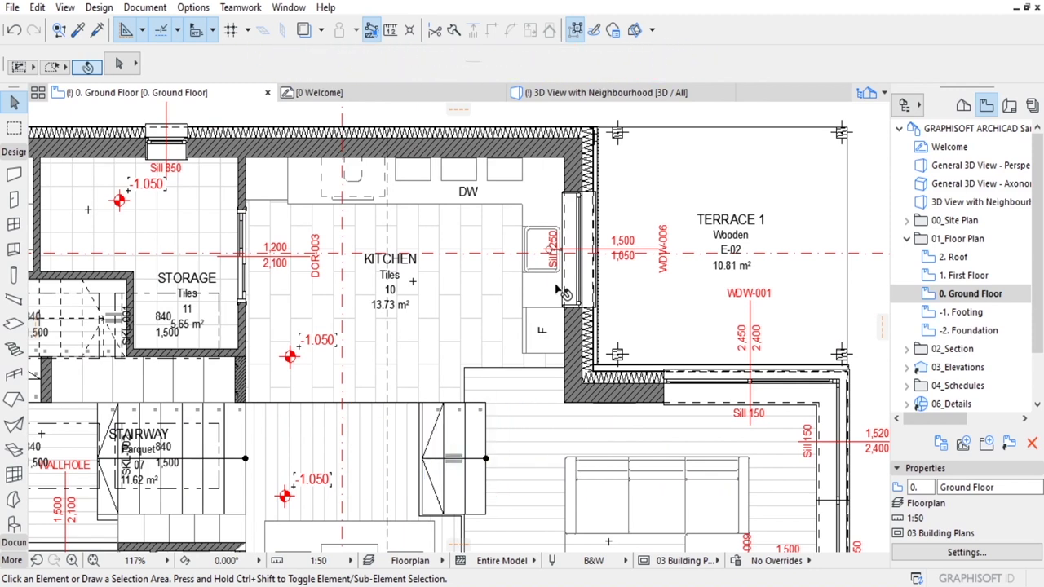
{"action": "left_click", "coordinate": [582, 212]}
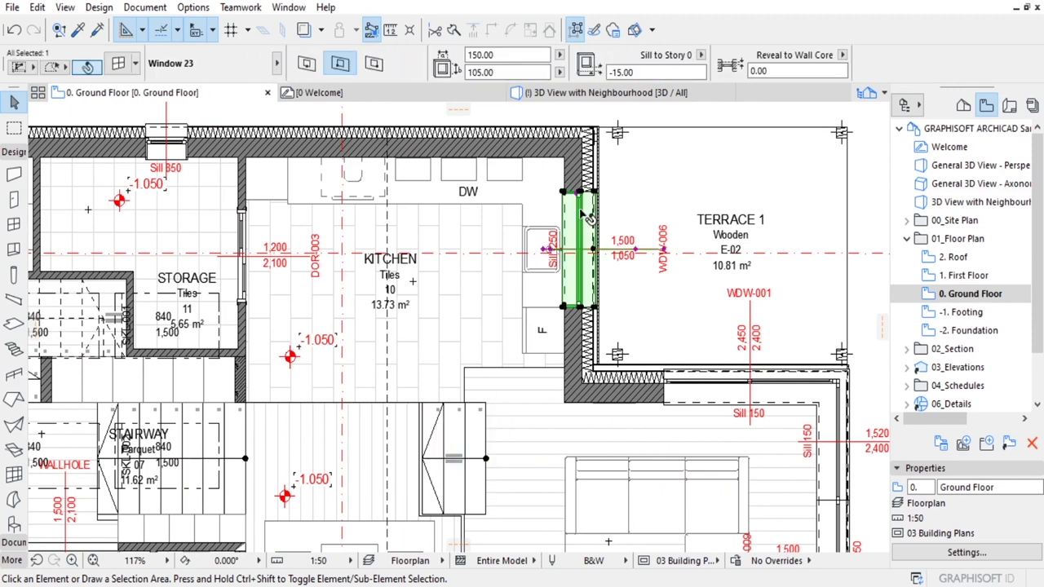
{"action": "left_click", "coordinate": [506, 55]}
{"action": "type", "text": "180"}
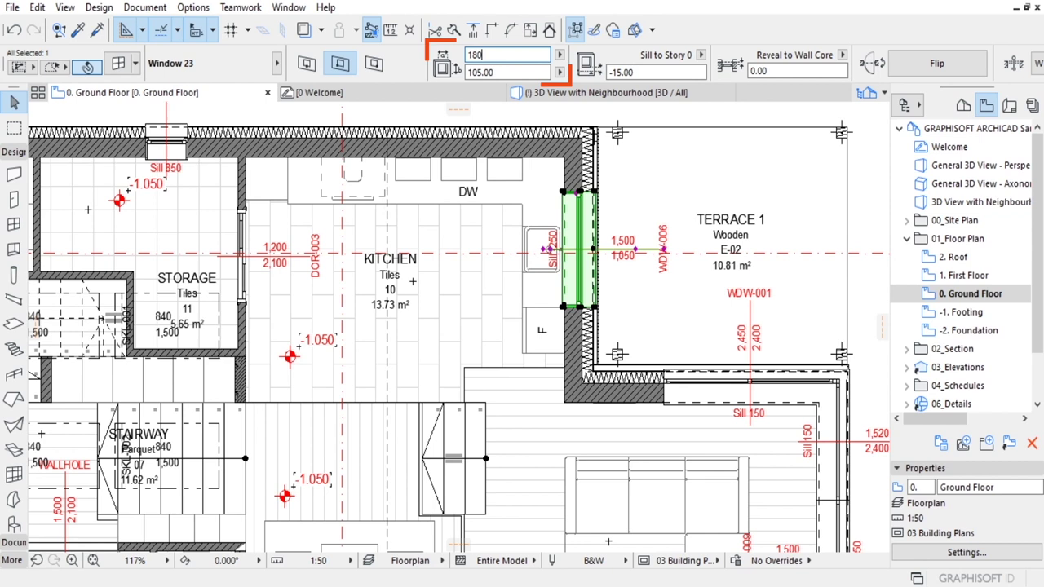
{"action": "key", "text": "Return"}
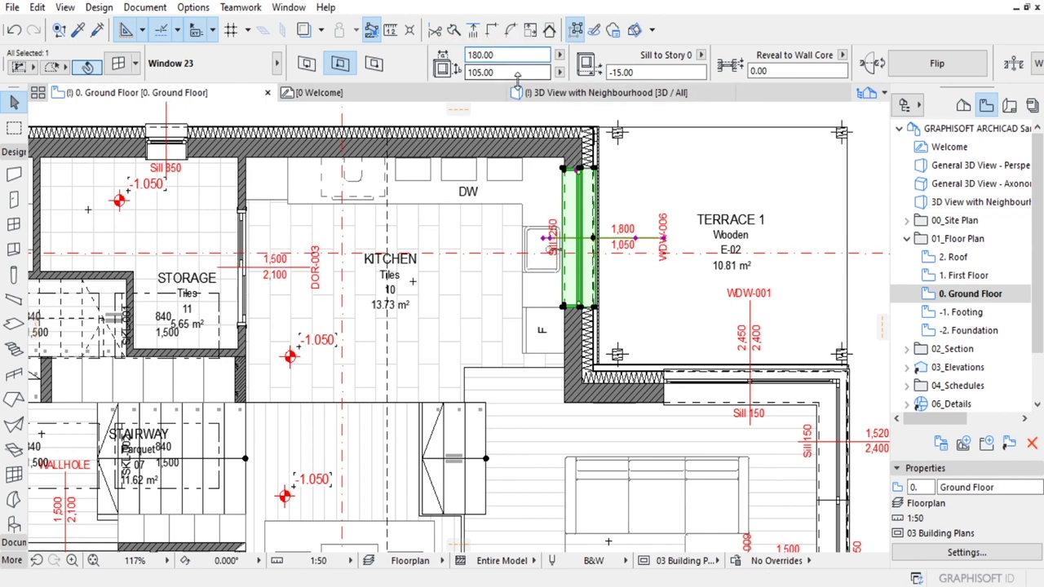
Inspect the wider kitchen window in 3D, then return to the deselected, zoomed-out Ground Floor plan.
{"action": "mouse_move", "coordinate": [603, 92]}
{"action": "left_click", "coordinate": [550, 94]}
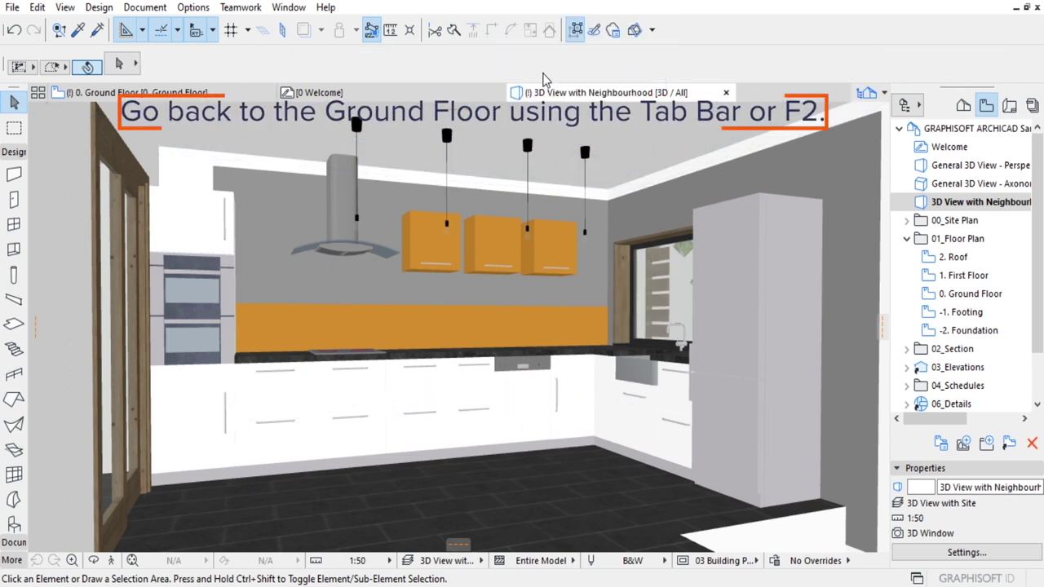
{"action": "left_click", "coordinate": [214, 98]}
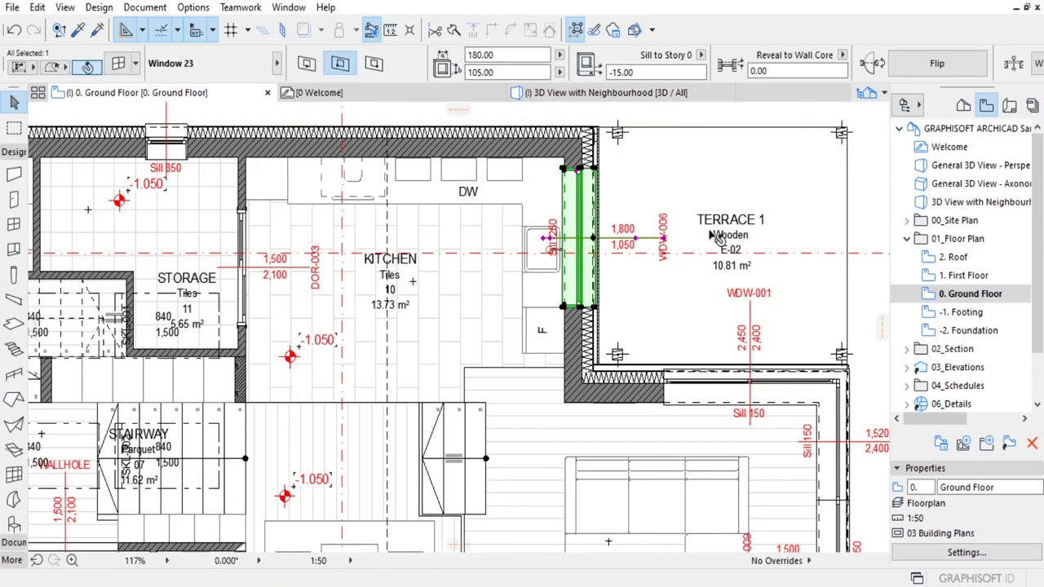
{"action": "scroll", "coordinate": [717, 237], "scroll_direction": "down", "scroll_amount": 2}
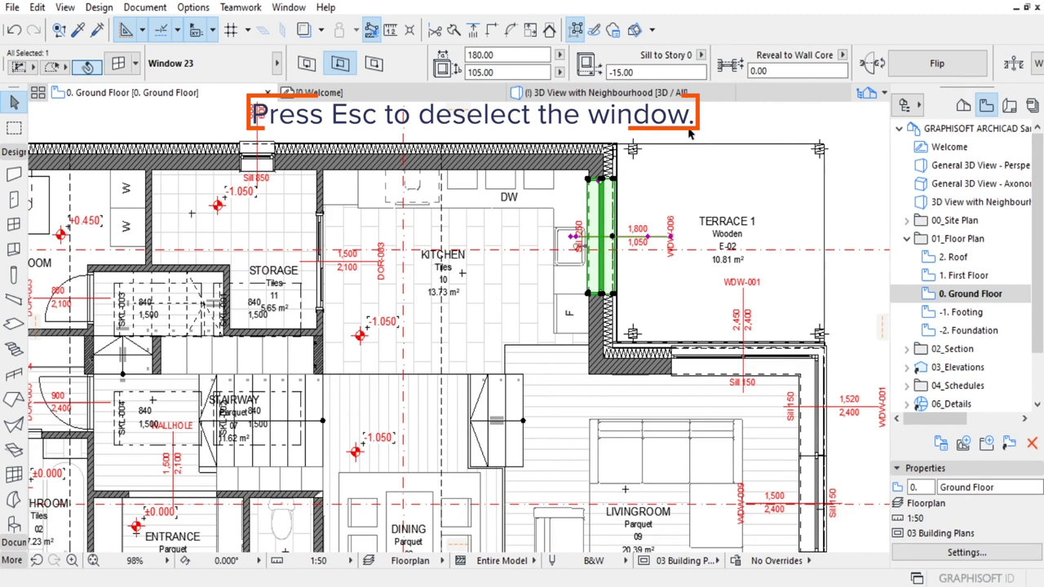
{"action": "key", "text": "Escape"}
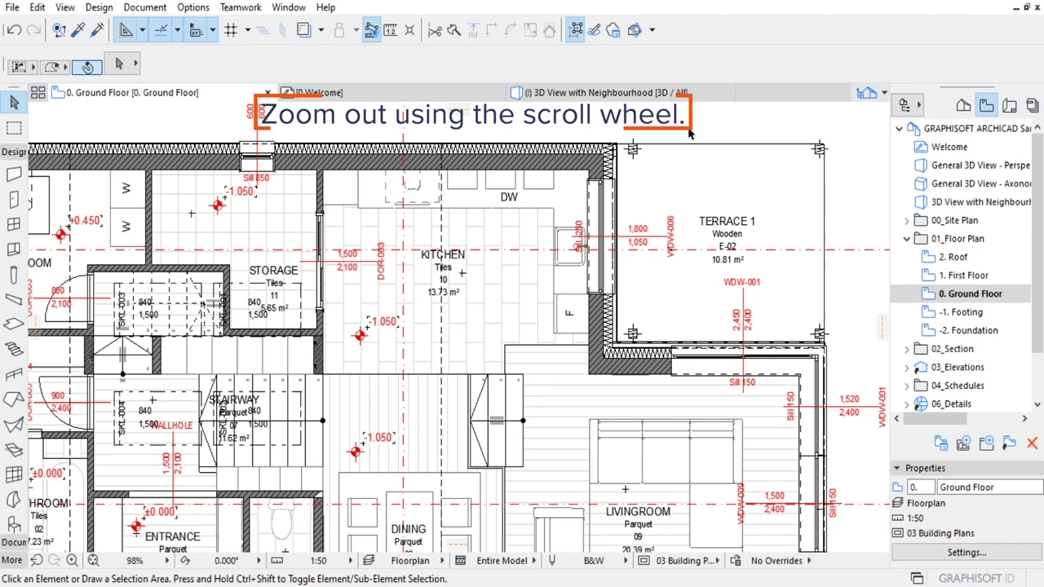
{"action": "scroll", "coordinate": [718, 139], "scroll_direction": "down", "scroll_amount": 2}
{"action": "scroll", "coordinate": [783, 151], "scroll_direction": "down", "scroll_amount": 2}
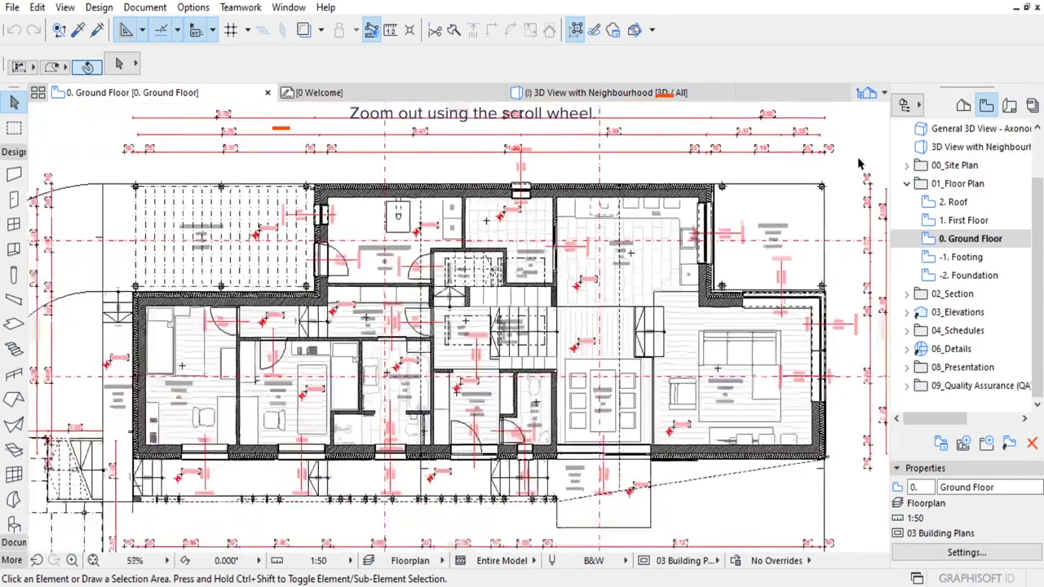
{"action": "scroll", "coordinate": [848, 162], "scroll_direction": "down", "scroll_amount": 1}
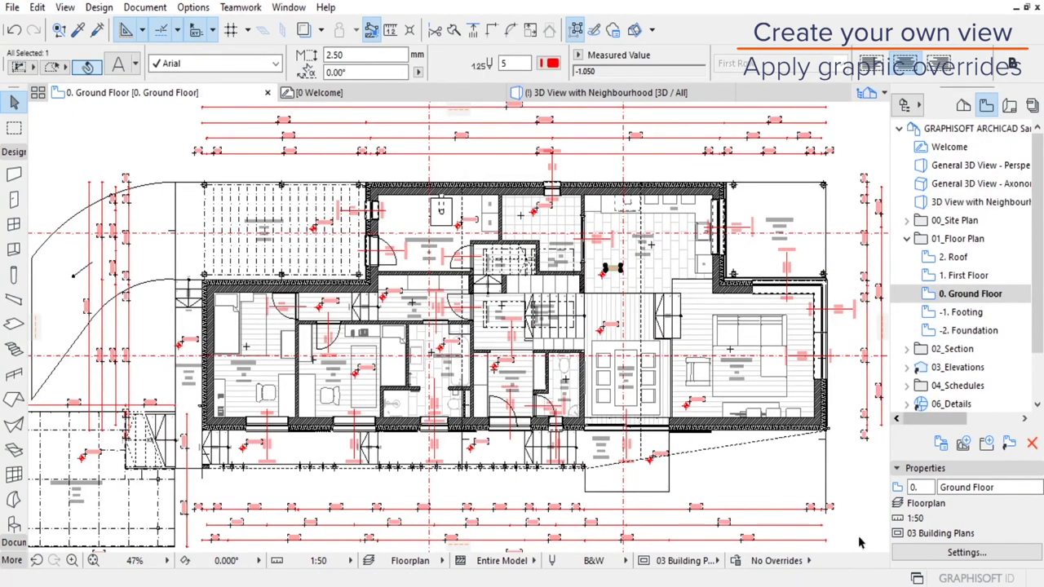
Try the 3D - Black and White graphic override, then switch to Simplified - Plan.
{"action": "left_click", "coordinate": [782, 560]}
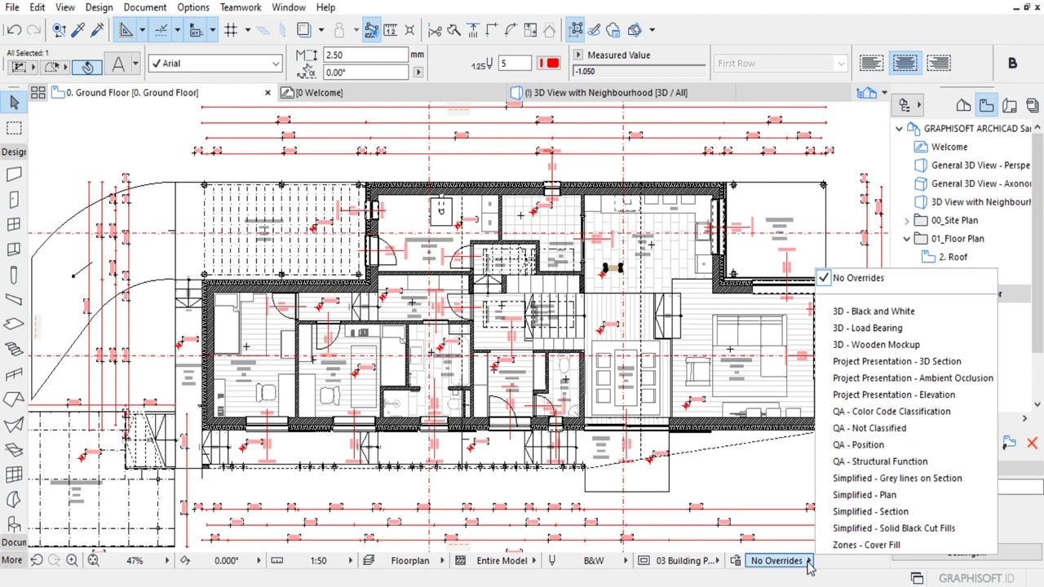
{"action": "left_click", "coordinate": [867, 312]}
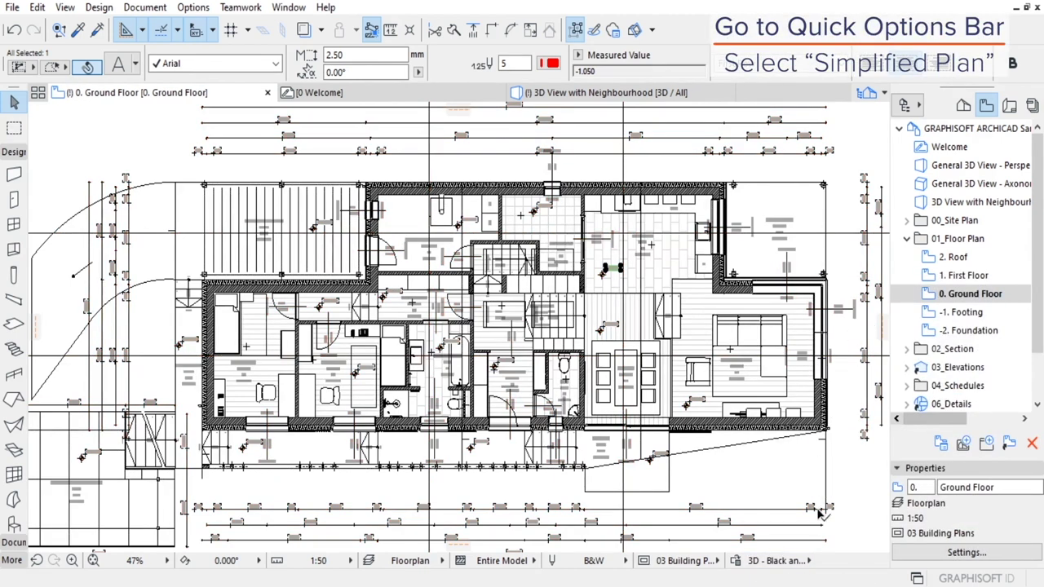
{"action": "left_click", "coordinate": [807, 561]}
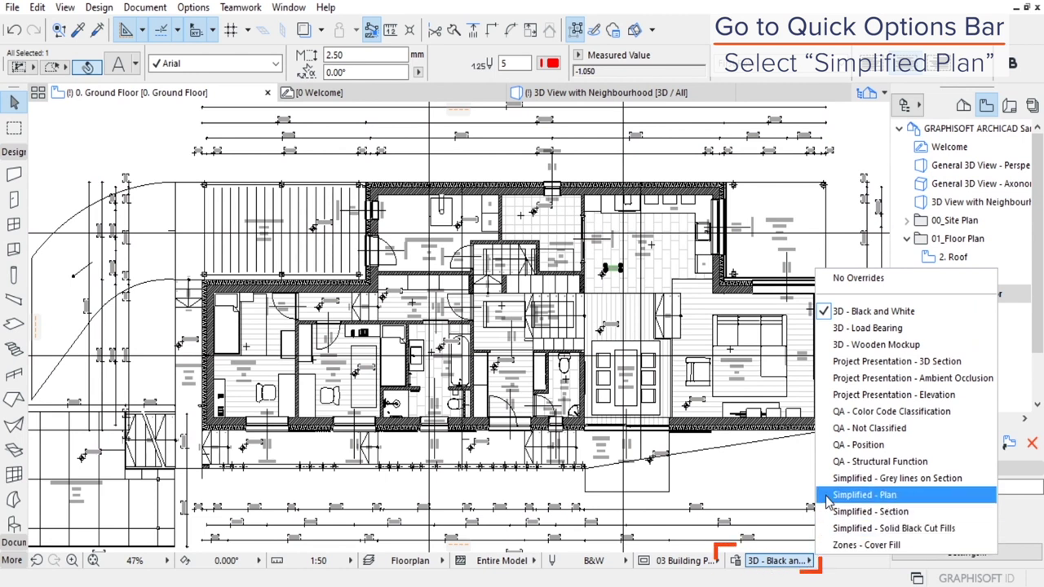
{"action": "left_click", "coordinate": [864, 495]}
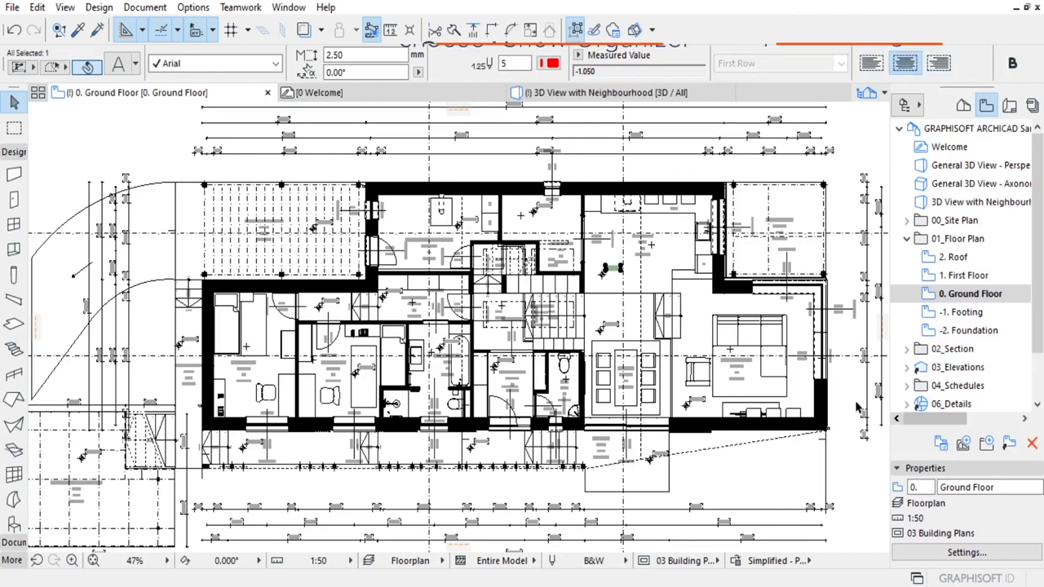
Show the Organizer and create a View Map folder named 'My Floor Plan'.
{"action": "left_click", "coordinate": [915, 105]}
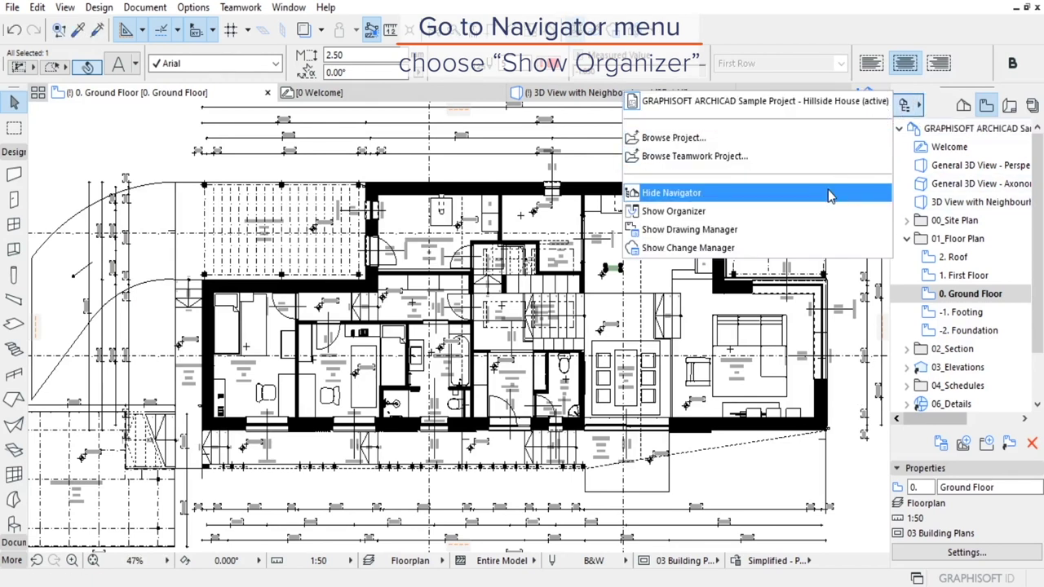
{"action": "left_click", "coordinate": [821, 220]}
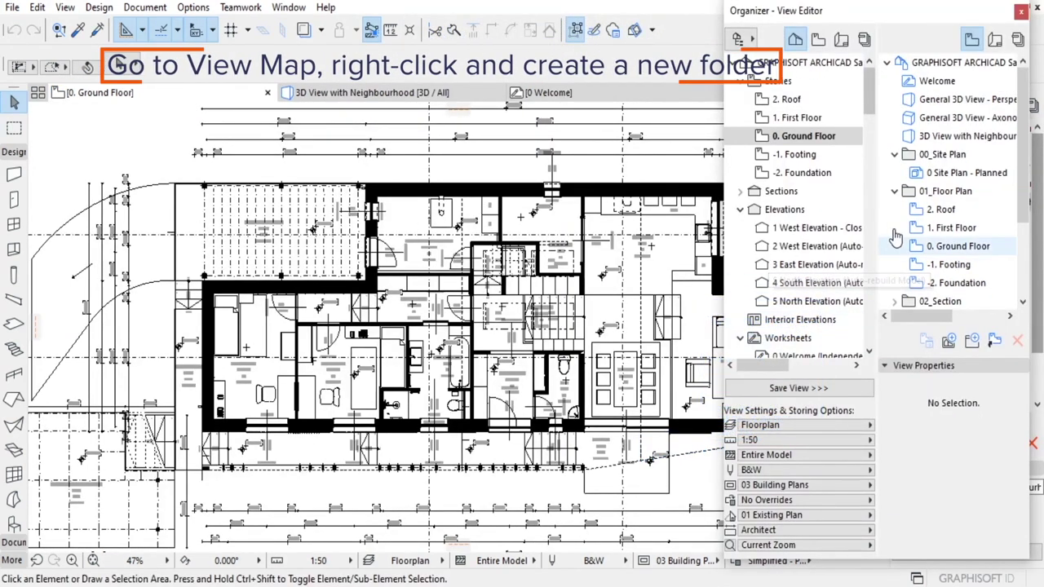
{"action": "right_click", "coordinate": [960, 63]}
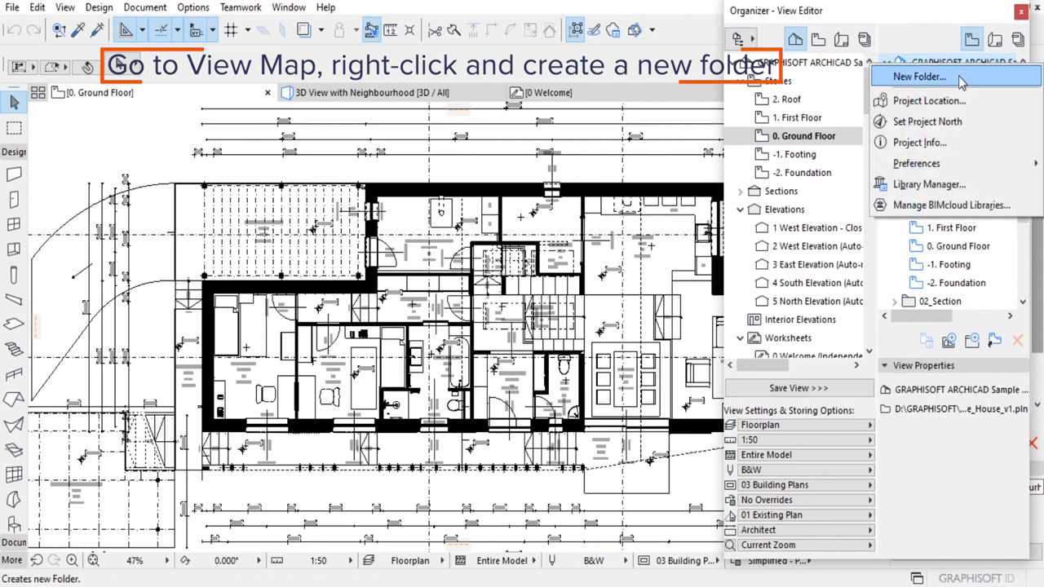
{"action": "left_click", "coordinate": [959, 76]}
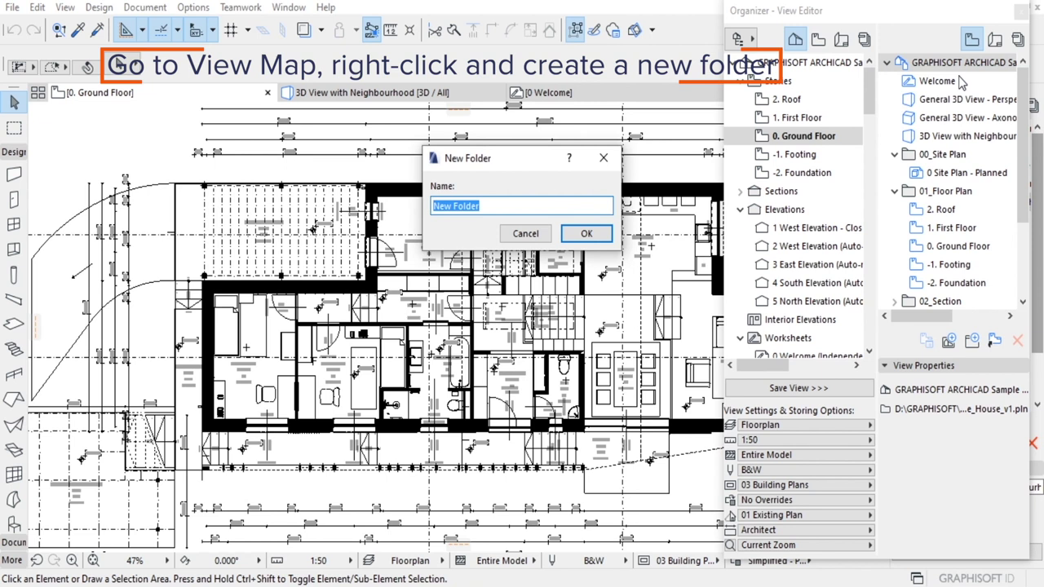
{"action": "type", "text": "My Fl"}
{"action": "type", "text": "oor Plan"}
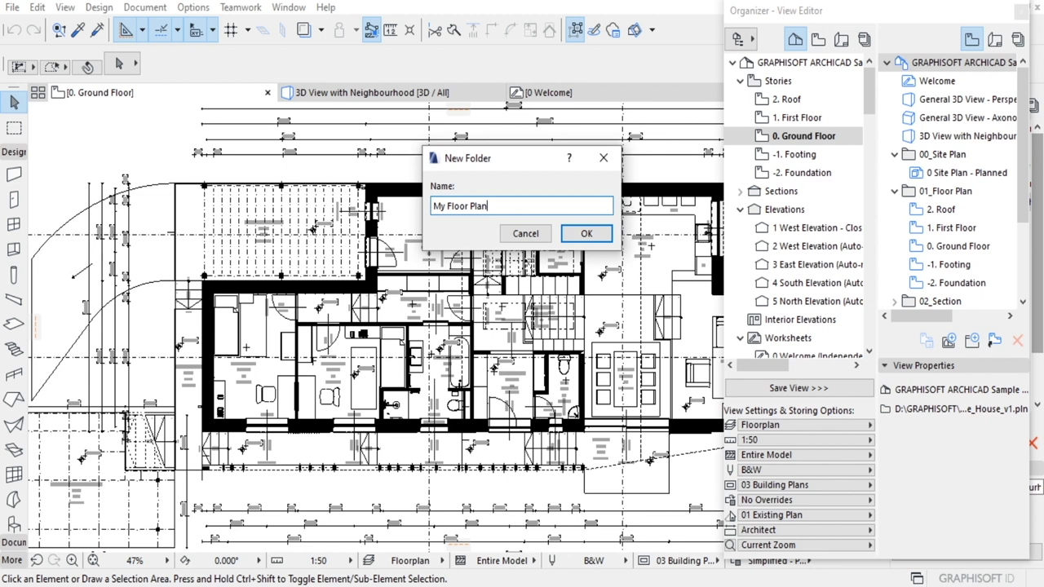
{"action": "left_click", "coordinate": [582, 234]}
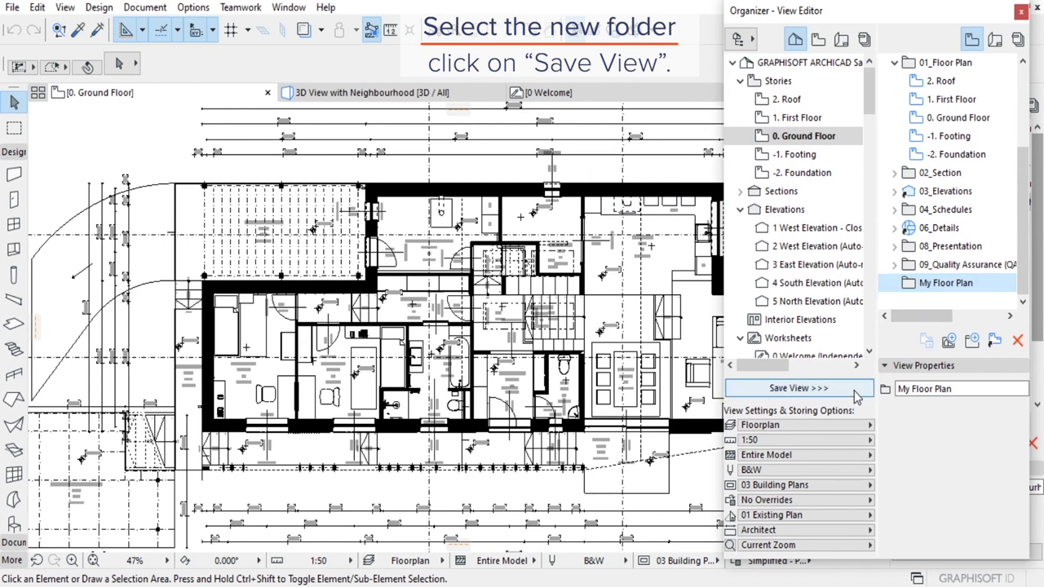
Save the Ground Floor view into My Floor Plan, renamed '0. My Ground Floor'.
{"action": "left_click", "coordinate": [785, 389]}
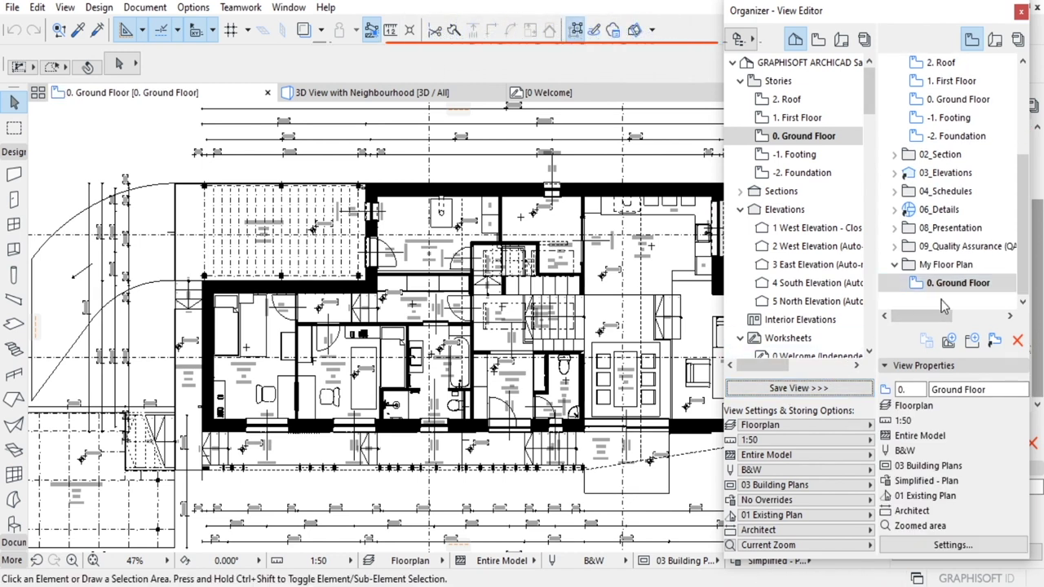
{"action": "left_click", "coordinate": [969, 390]}
{"action": "left_click_drag", "start_coordinate": [996, 390], "coordinate": [925, 391]}
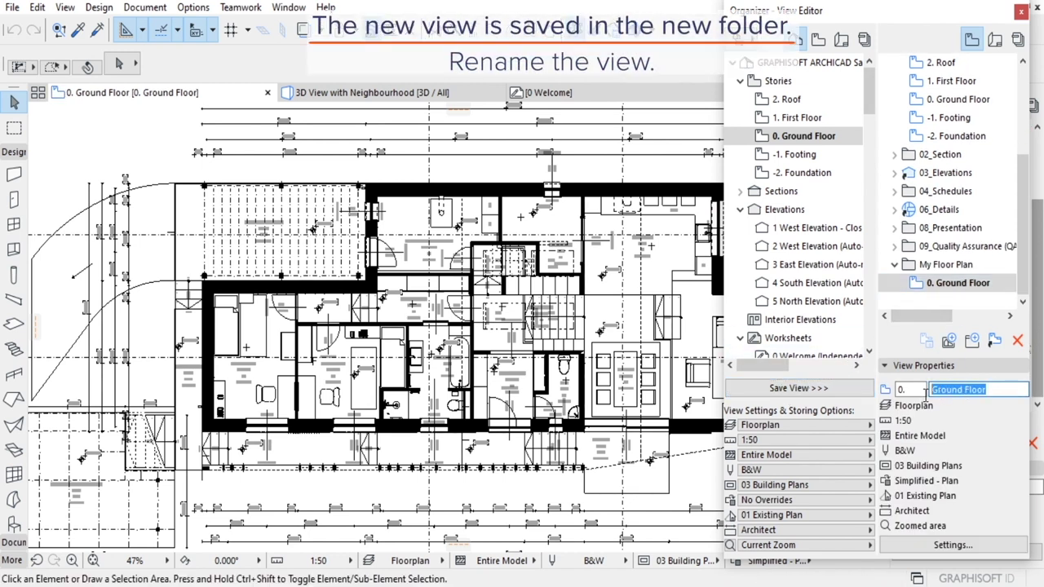
{"action": "type", "text": "My"}
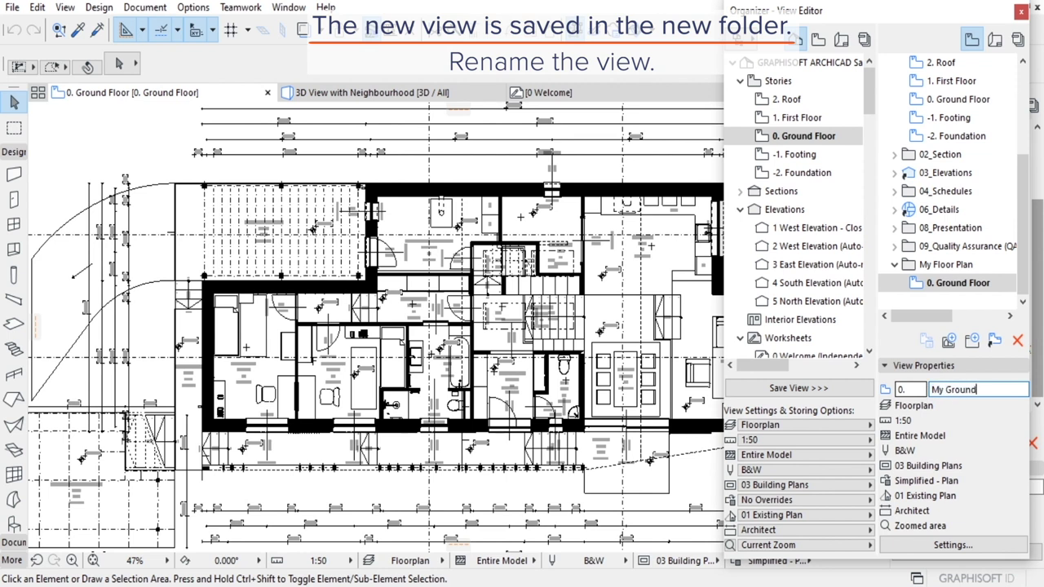
{"action": "type", "text": "Floor"}
{"action": "key", "text": "Return"}
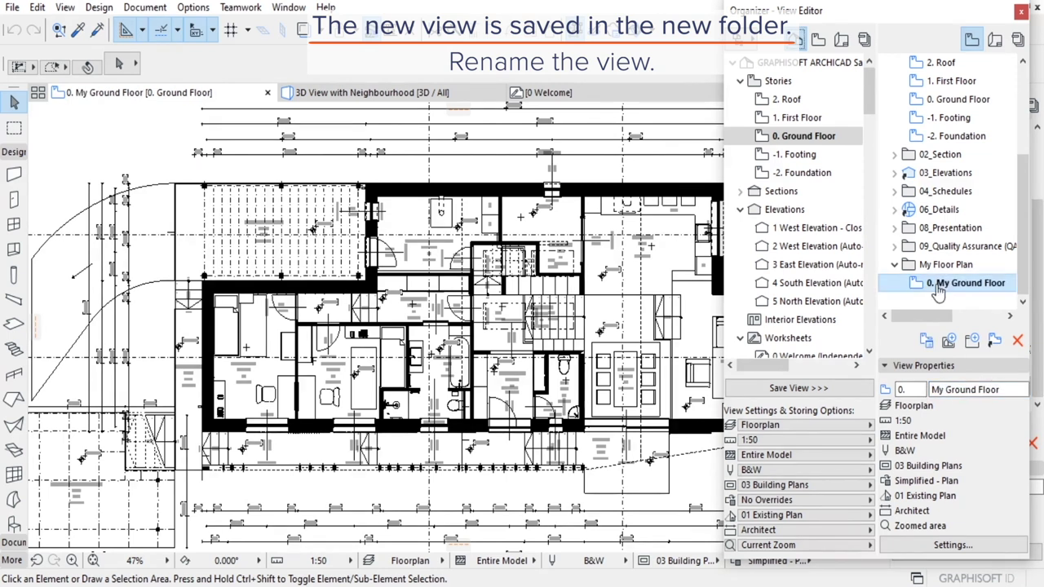
{"action": "left_click", "coordinate": [818, 40]}
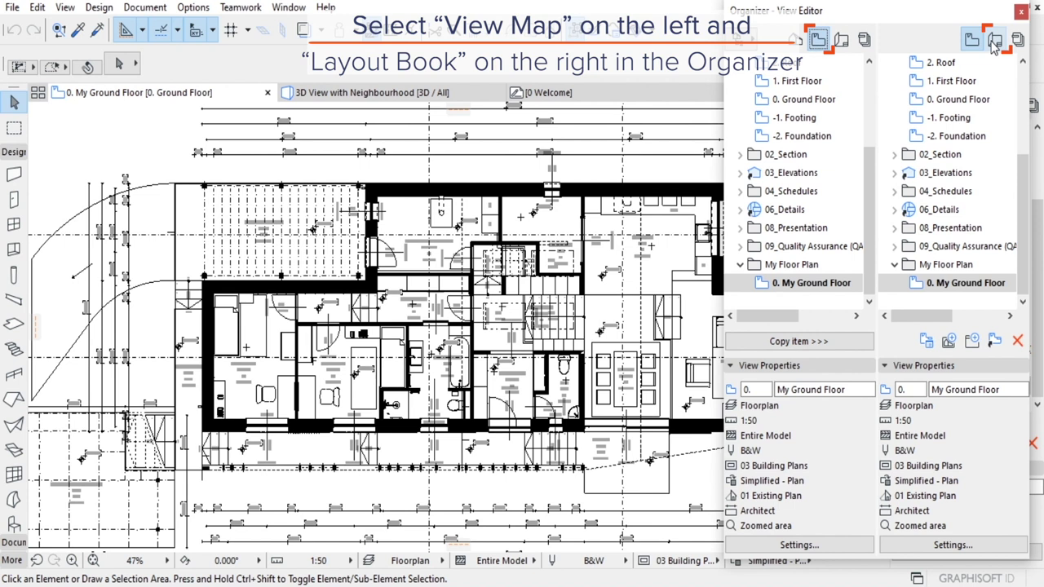
Place the My Ground Floor view as a new layout in the Layout Book's A-RD1-15- Floor Plan subset.
{"action": "left_click", "coordinate": [994, 41]}
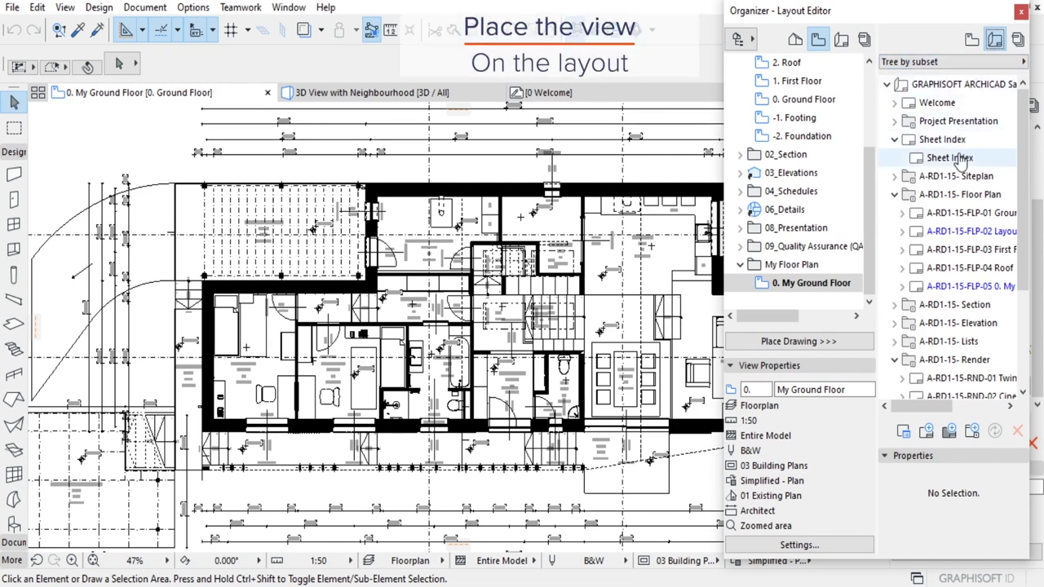
{"action": "left_click", "coordinate": [962, 195]}
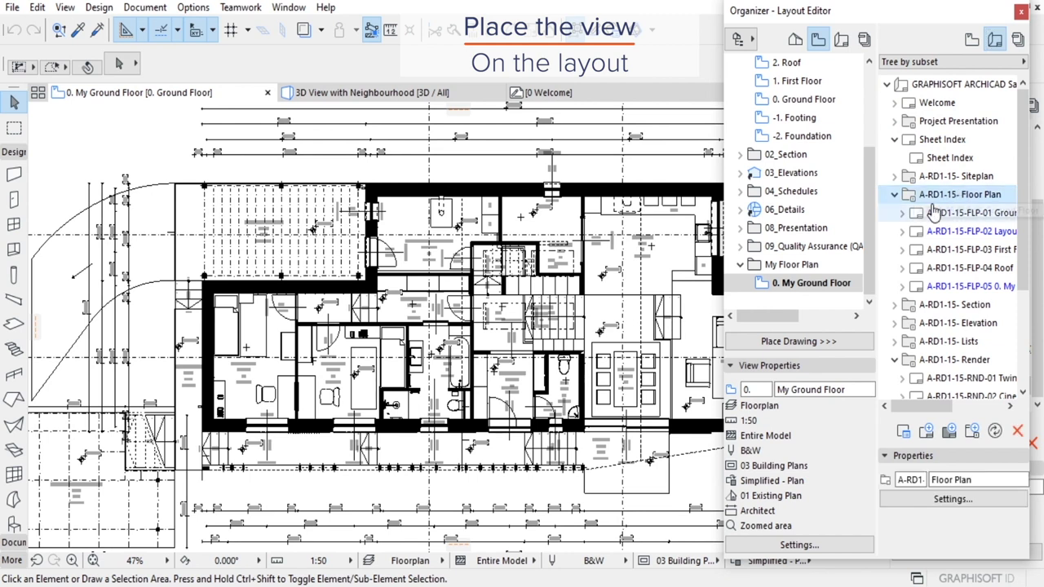
{"action": "left_click", "coordinate": [825, 344]}
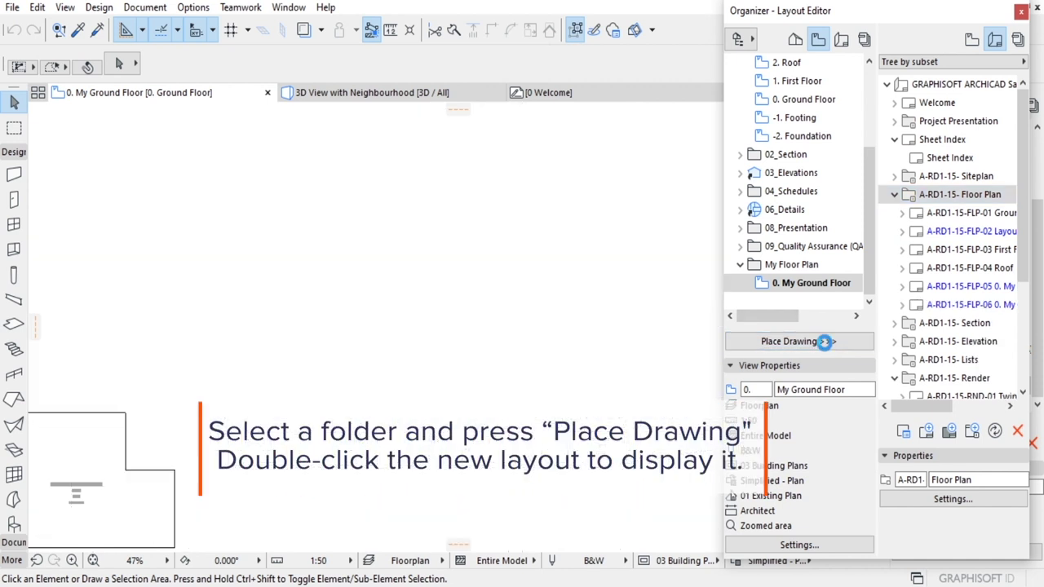
Open layout A-RD1-15-FLP-06, check its title block (0. My Ground Floor, 1:50), and close the Organizer.
{"action": "double_click", "coordinate": [954, 305]}
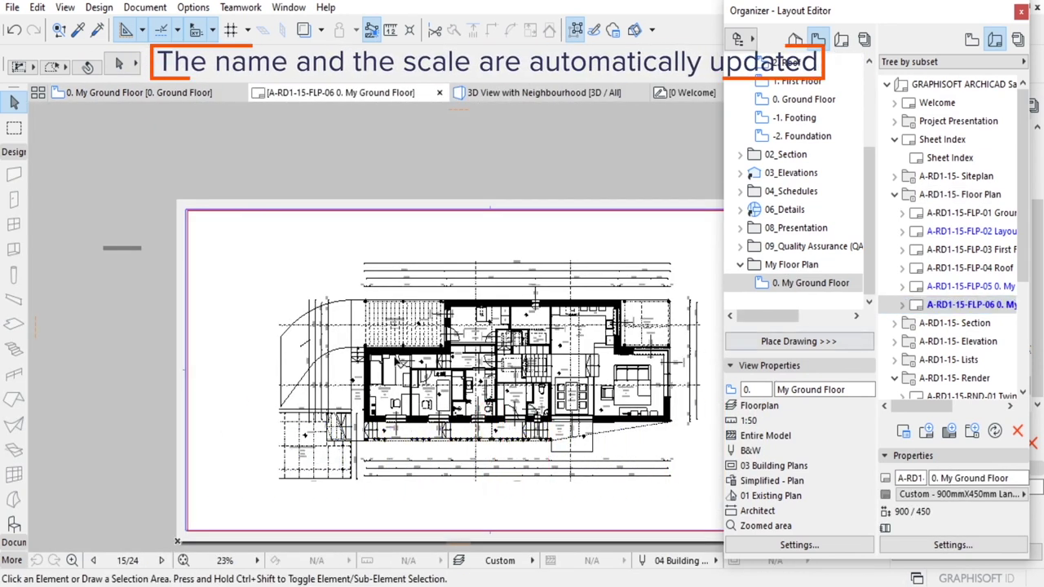
{"action": "scroll", "coordinate": [668, 422], "scroll_direction": "up", "scroll_amount": 2}
{"action": "scroll", "coordinate": [669, 423], "scroll_direction": "up", "scroll_amount": 2}
{"action": "scroll", "coordinate": [669, 423], "scroll_direction": "up", "scroll_amount": 2}
{"action": "scroll", "coordinate": [668, 422], "scroll_direction": "up", "scroll_amount": 2}
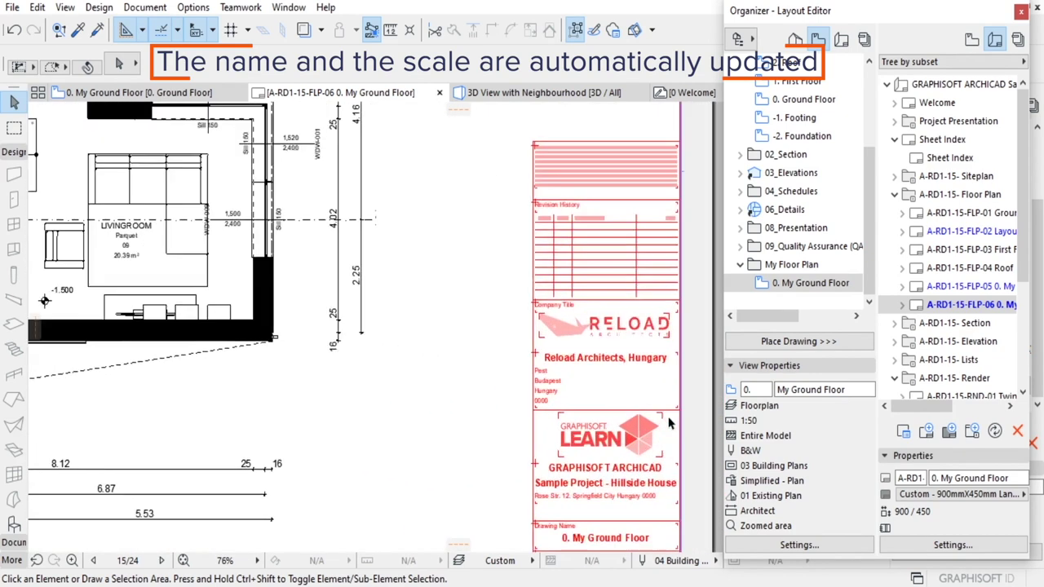
{"action": "scroll", "coordinate": [669, 423], "scroll_direction": "up", "scroll_amount": 1}
{"action": "middle_click_drag", "start_coordinate": [681, 471], "coordinate": [663, 235]}
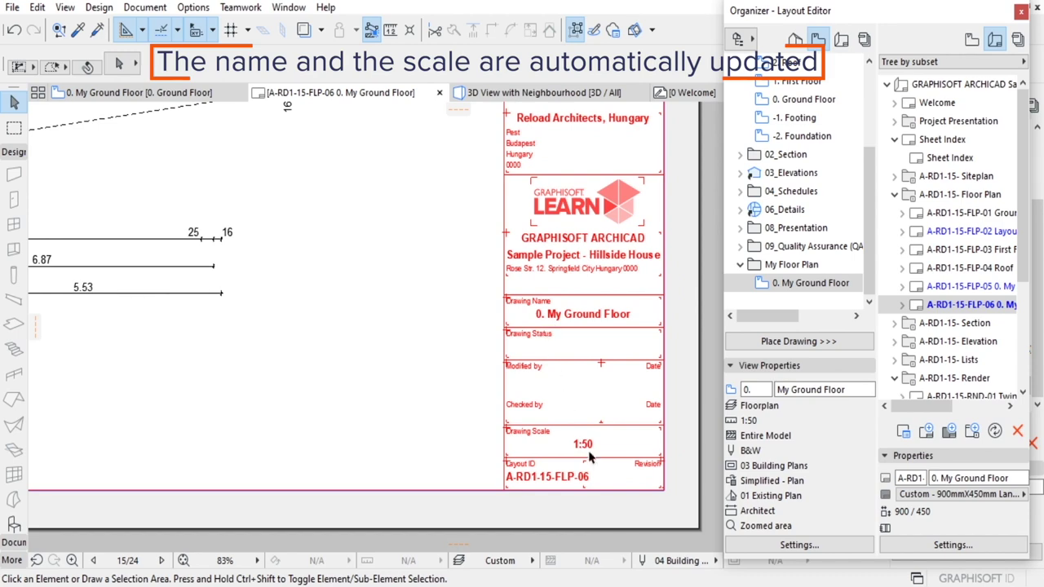
{"action": "scroll", "coordinate": [636, 461], "scroll_direction": "down", "scroll_amount": 2}
{"action": "scroll", "coordinate": [636, 461], "scroll_direction": "down", "scroll_amount": 2}
{"action": "scroll", "coordinate": [637, 461], "scroll_direction": "down", "scroll_amount": 1}
{"action": "scroll", "coordinate": [636, 461], "scroll_direction": "down", "scroll_amount": 1}
{"action": "scroll", "coordinate": [690, 461], "scroll_direction": "down", "scroll_amount": 1}
{"action": "scroll", "coordinate": [691, 461], "scroll_direction": "down", "scroll_amount": 1}
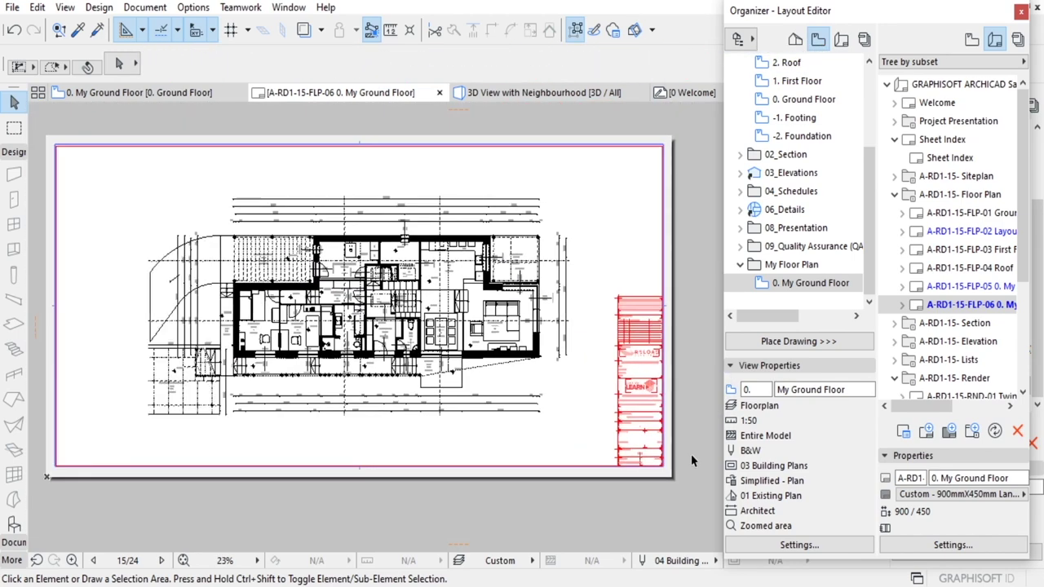
{"action": "scroll", "coordinate": [691, 461], "scroll_direction": "down", "scroll_amount": 1}
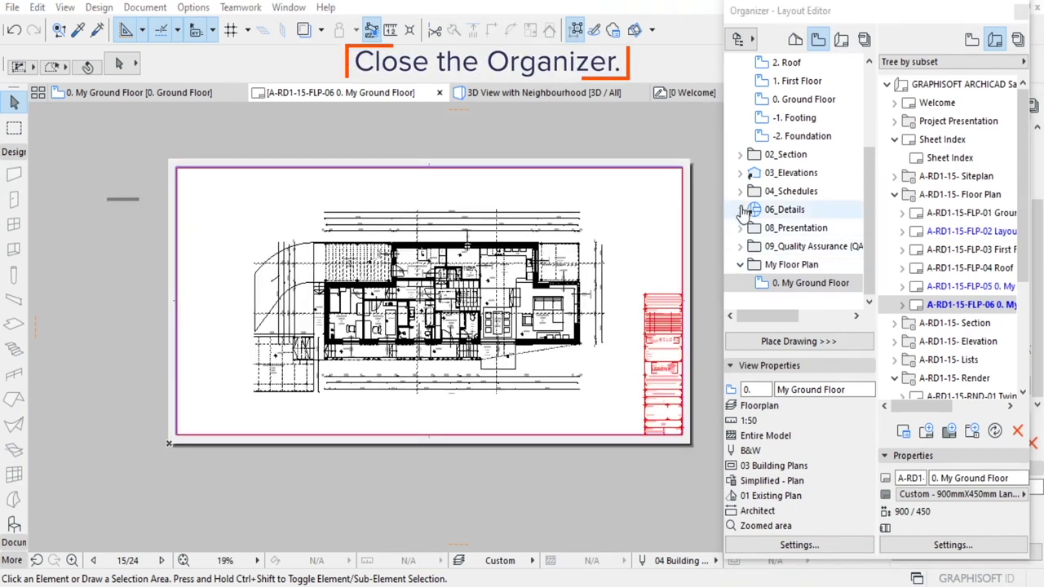
{"action": "left_click", "coordinate": [1020, 14]}
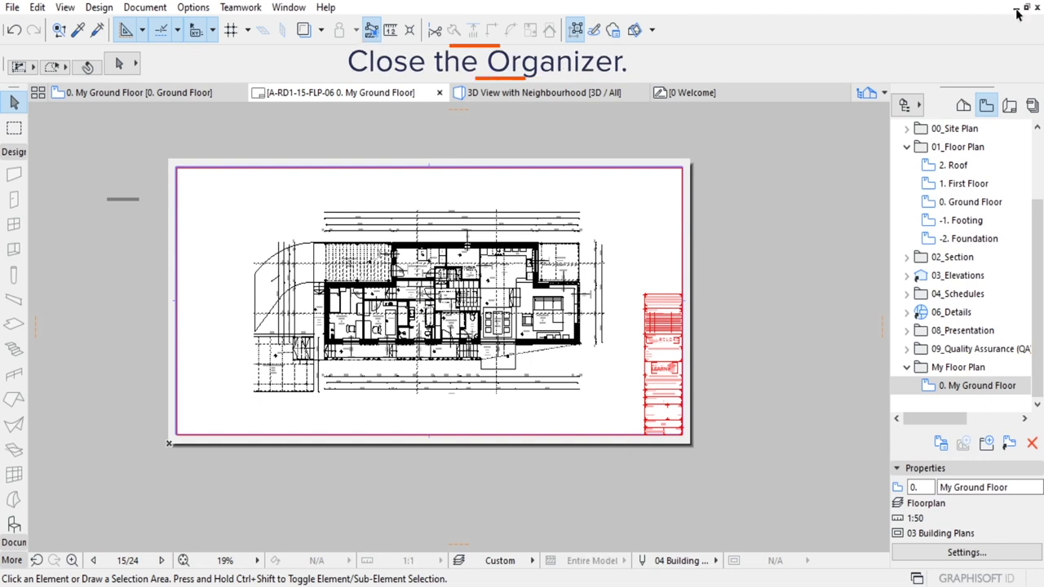
Browse the Layout Book's RND-01 Twinmotion Renders, then RND-02 CineRender Visuals layouts.
{"action": "left_click", "coordinate": [1010, 106]}
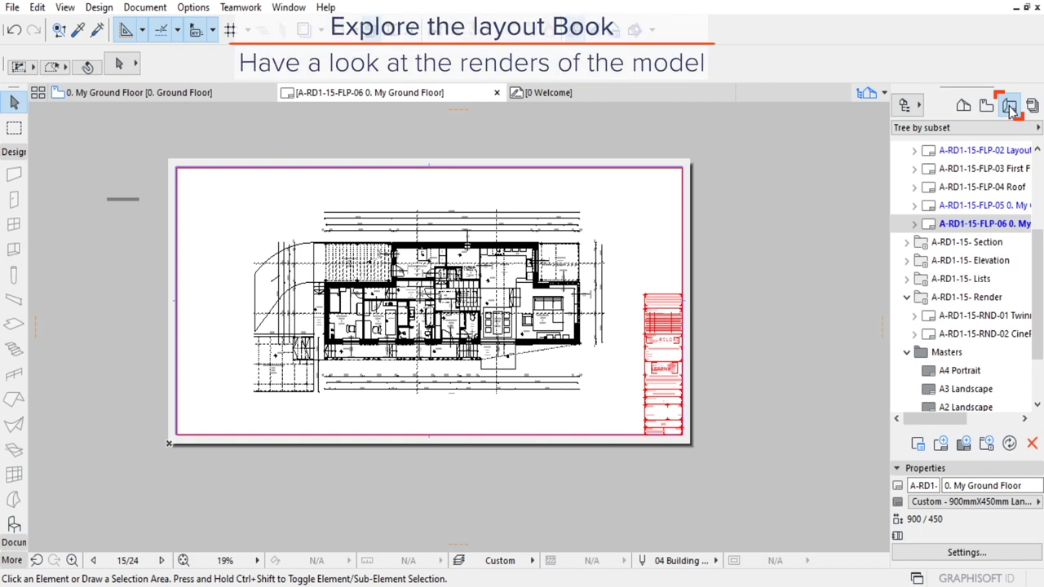
{"action": "double_click", "coordinate": [995, 318]}
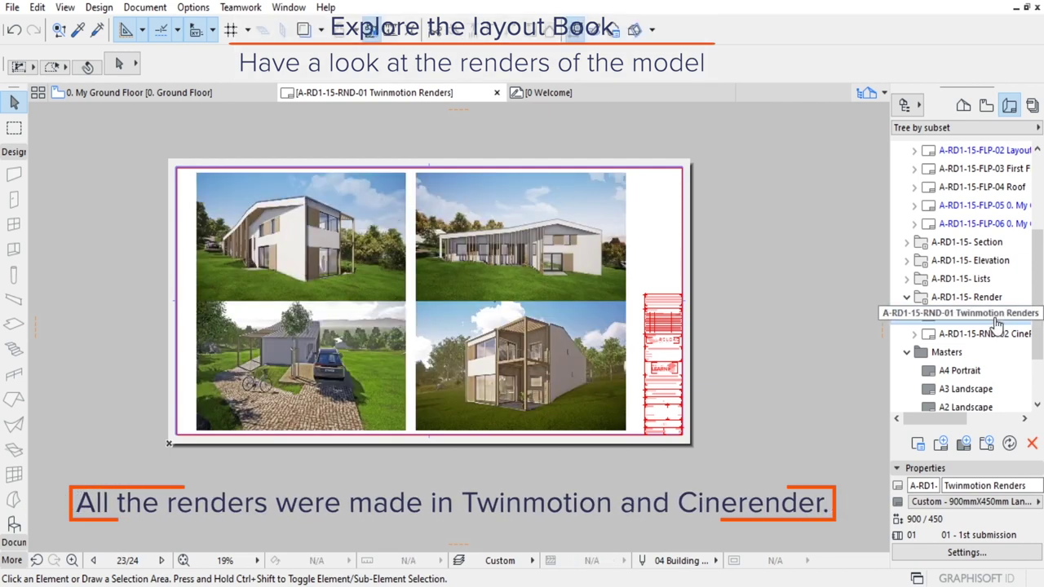
{"action": "double_click", "coordinate": [995, 334]}
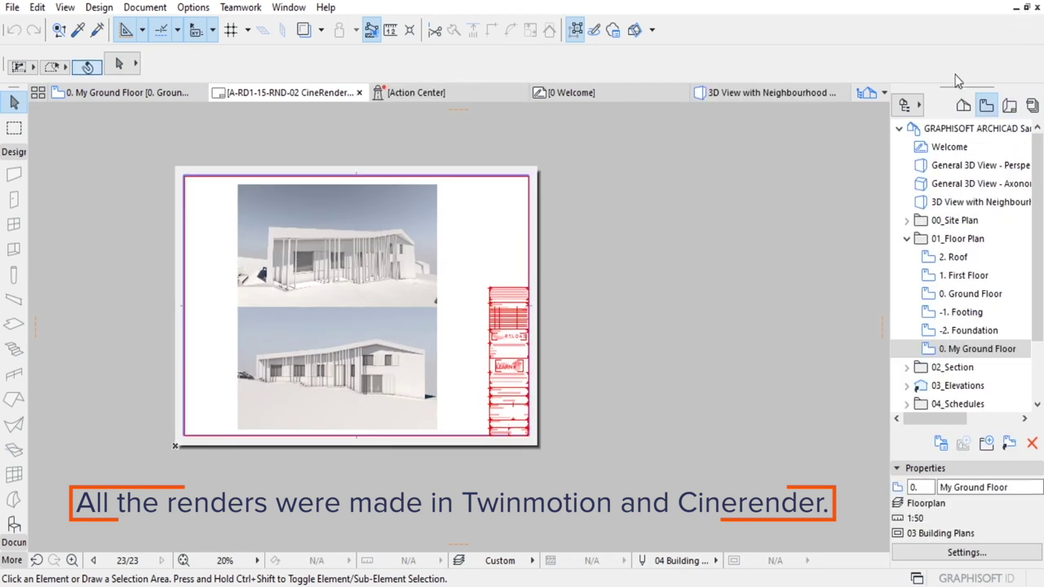
Save As GRAPHISOFT_ARCHICAD_Sample_Project_Hillside_House_v1.pln in ARCHICAD Solo Project format.
{"action": "left_click", "coordinate": [18, 8]}
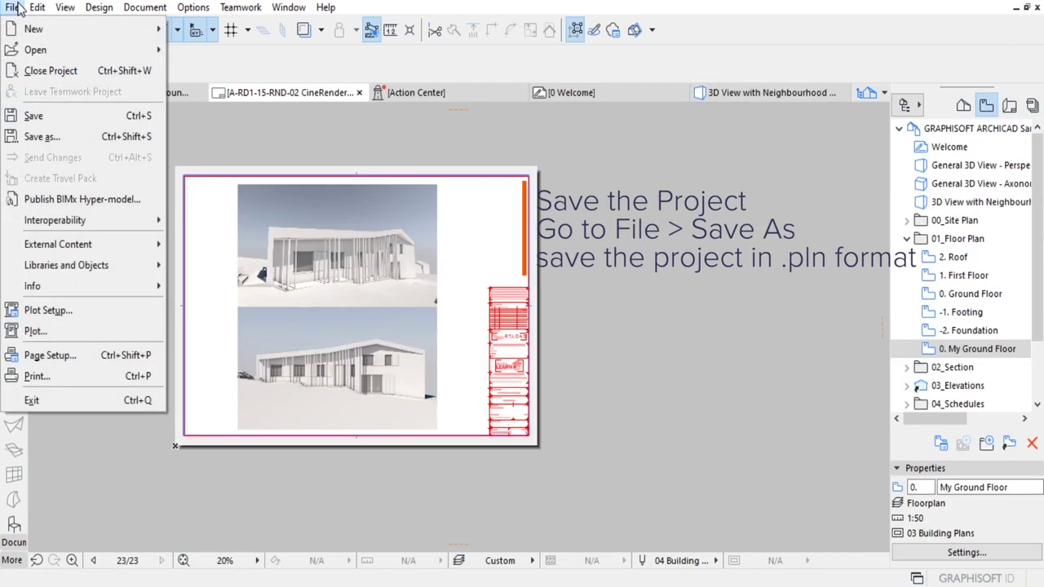
{"action": "left_click", "coordinate": [34, 133]}
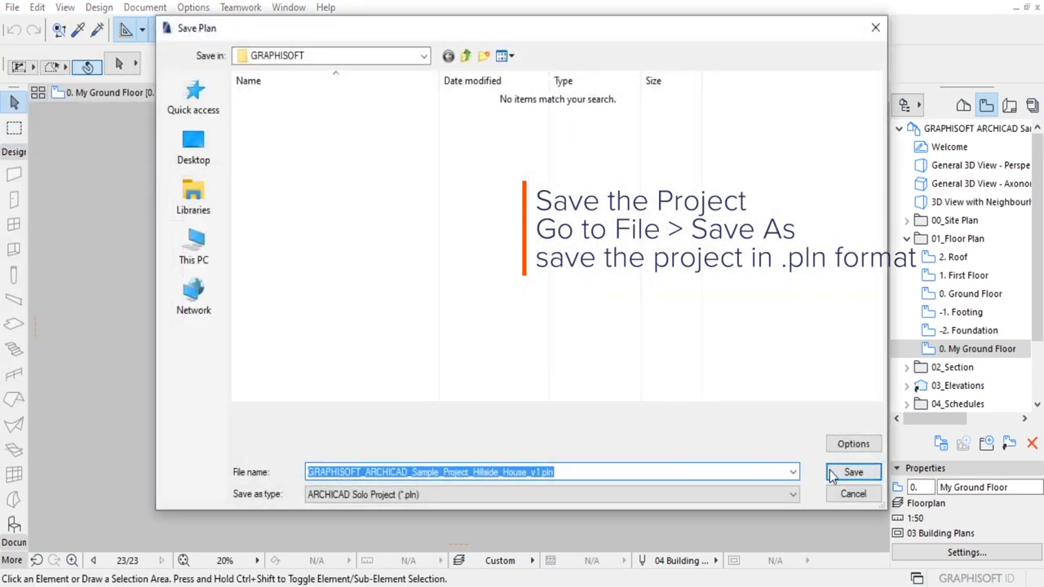
{"action": "left_click", "coordinate": [852, 472]}
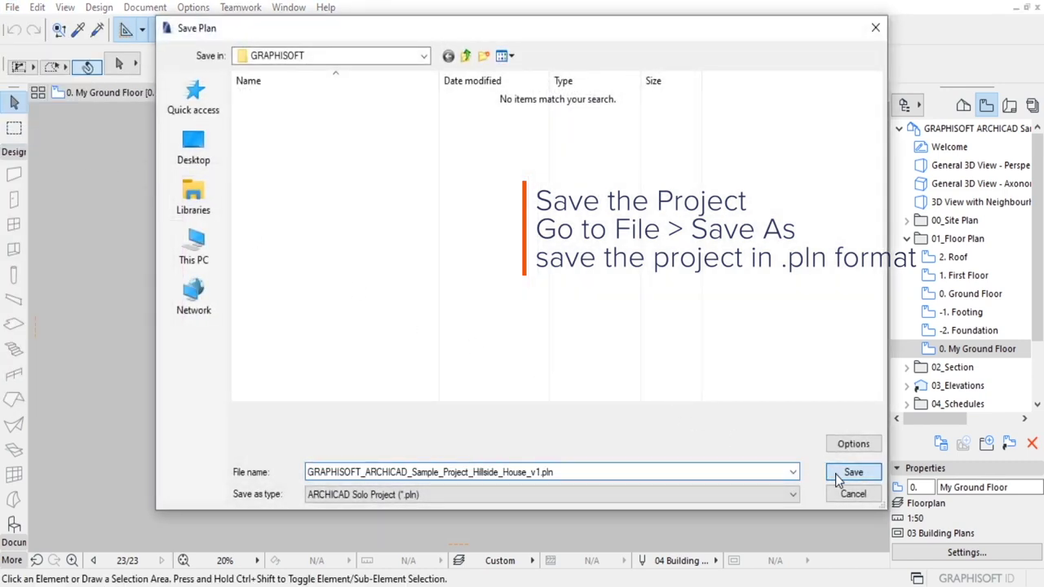